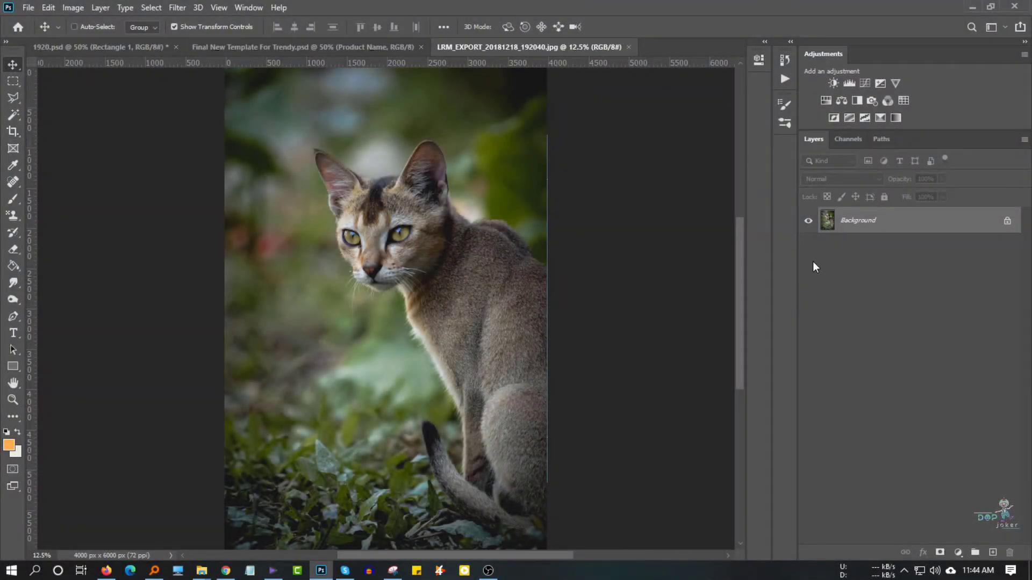
- Duplicate the Background layer to create a Background copy
right_click(858, 222)
click(884, 249)
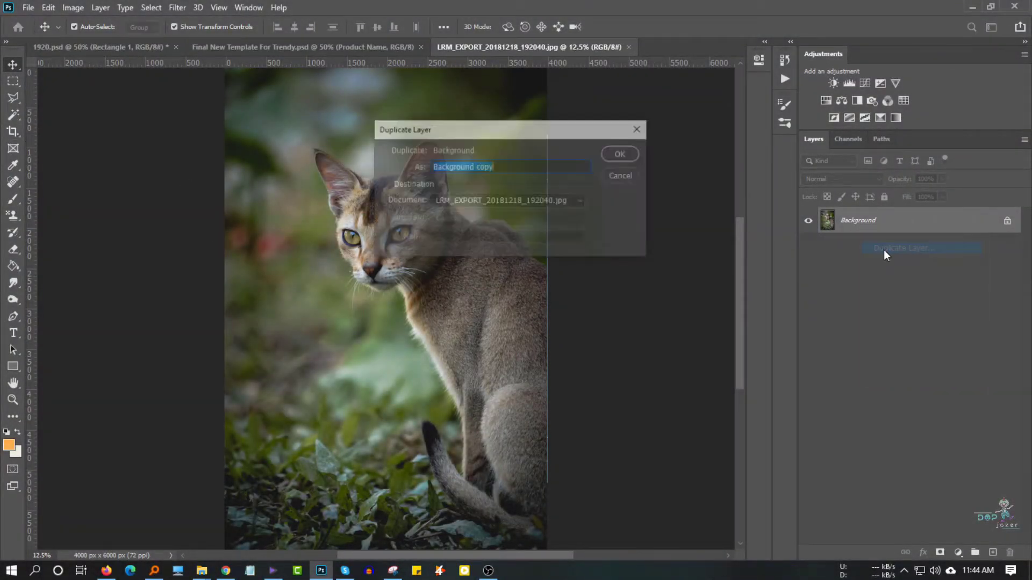
click(621, 155)
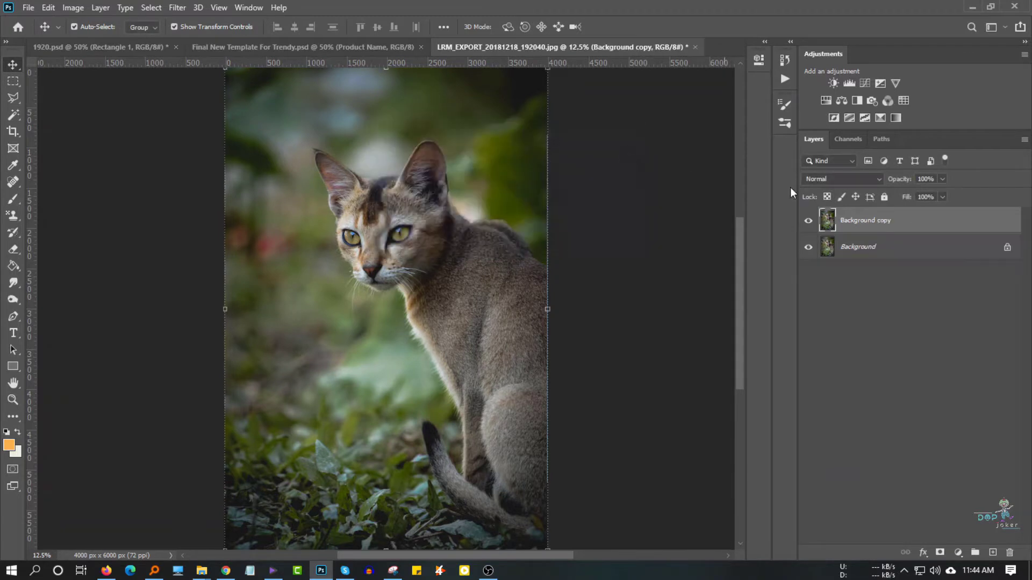
- Crop the grass off the bottom and trim the top to 4000 × 4048 px
click(12, 133)
drag(381, 545, 388, 482)
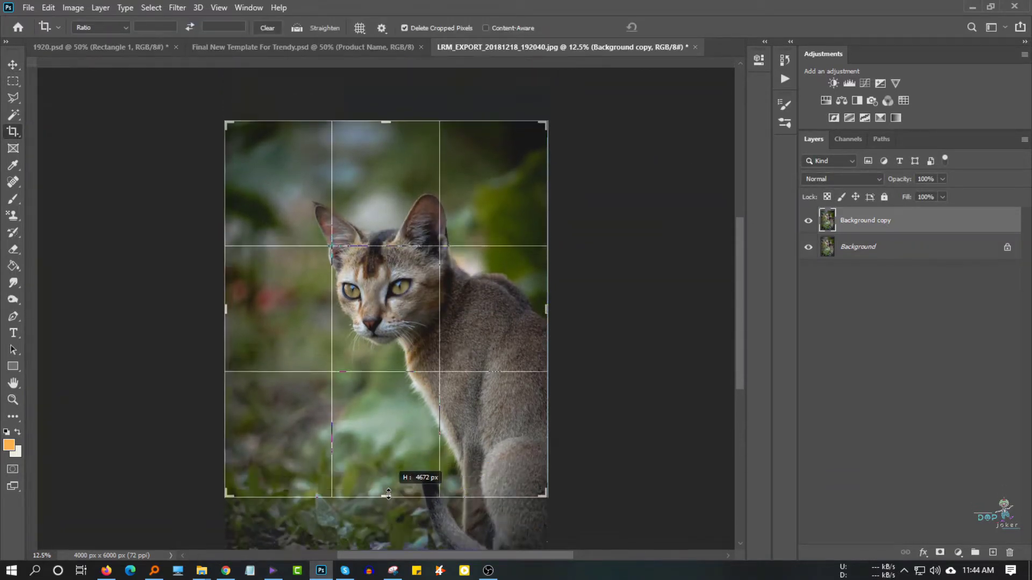
drag(385, 133, 386, 146)
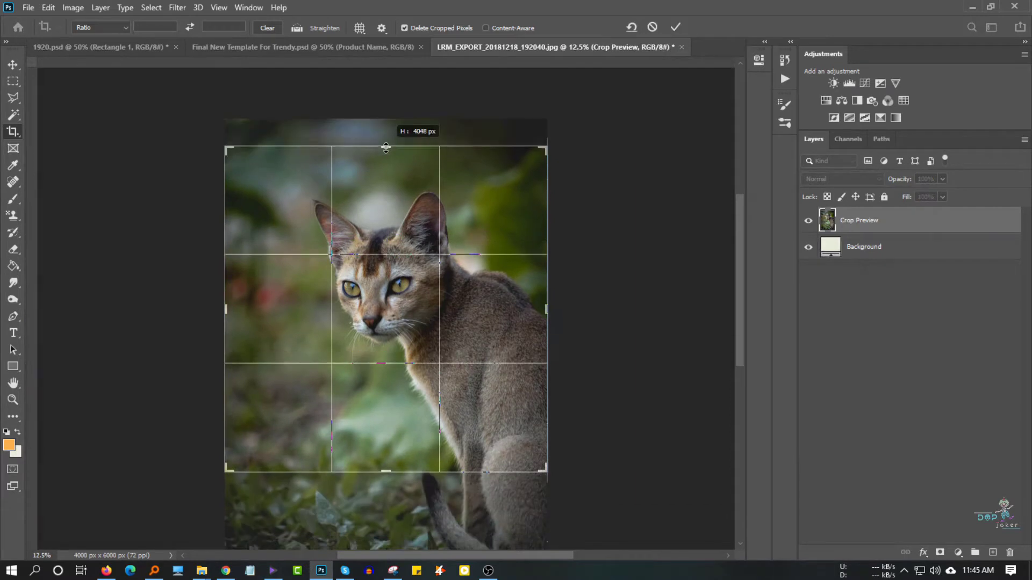
key(Return)
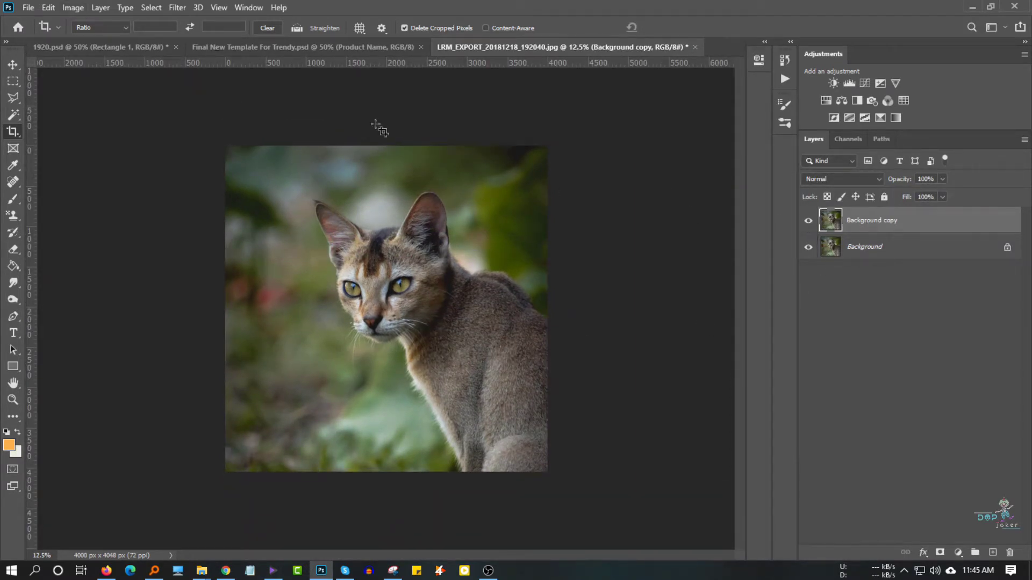
click(73, 8)
- Darken the photo's midtones with a Curves adjustment pulled down
click(231, 67)
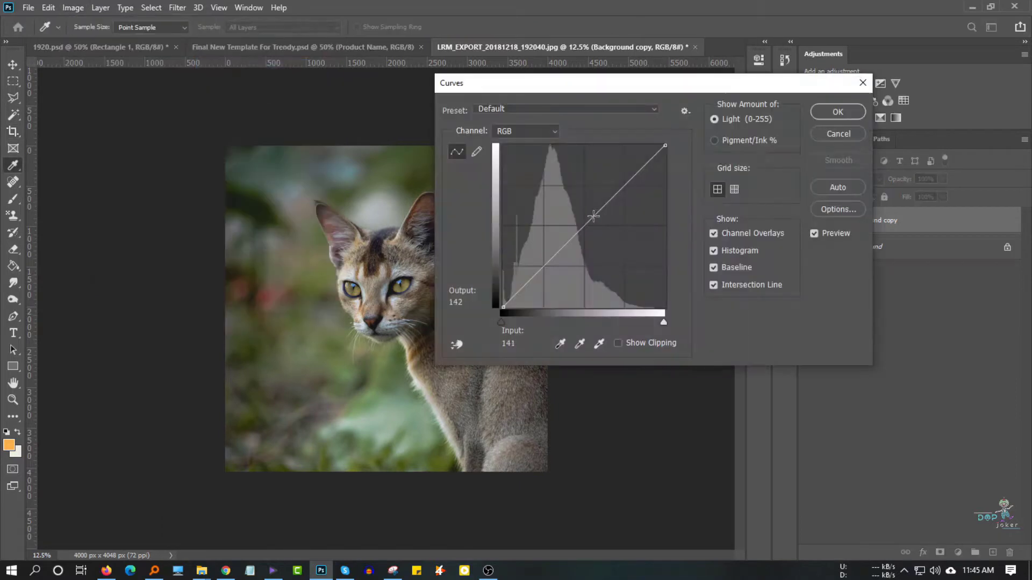
drag(593, 215, 603, 235)
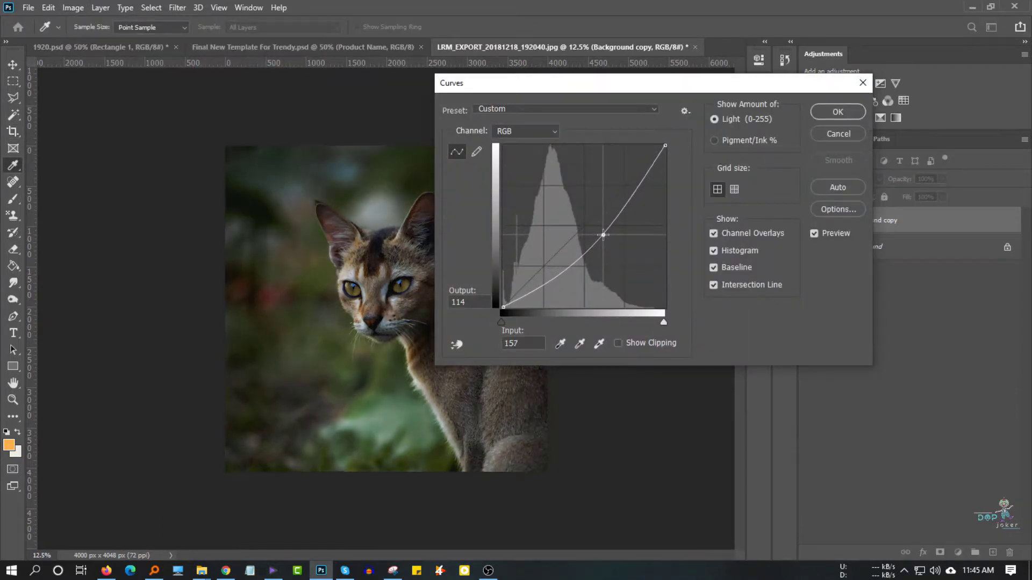
drag(604, 235, 606, 239)
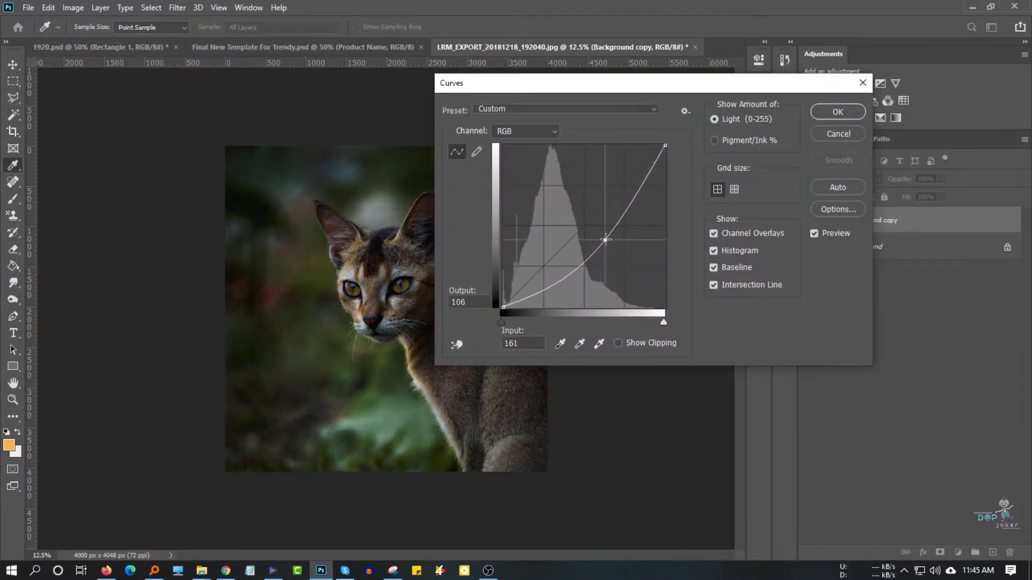
click(852, 111)
- Recommit the crop and apply a second Curves pass (input 174 → output 148) to darken further
key(c)
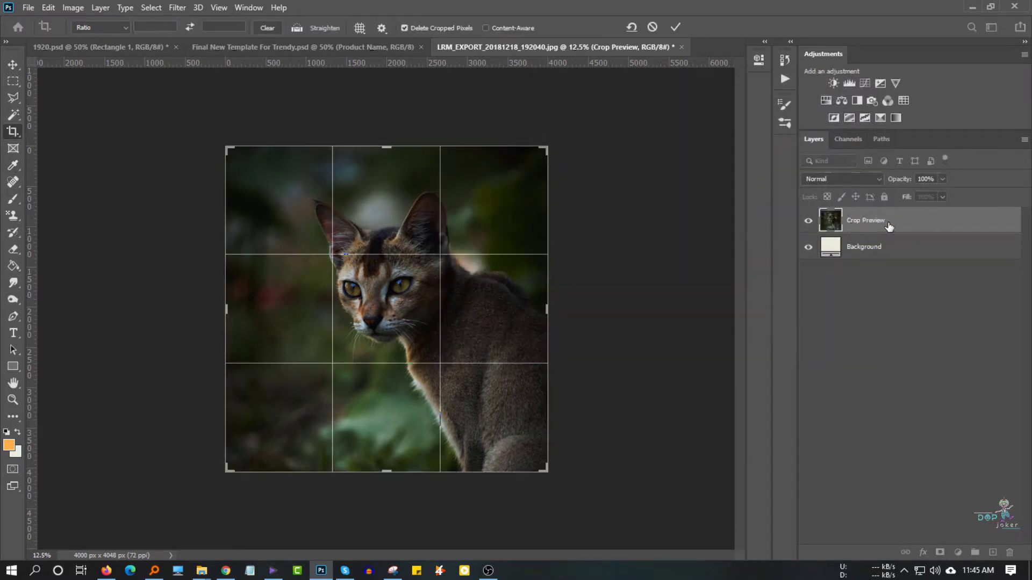
key(Return)
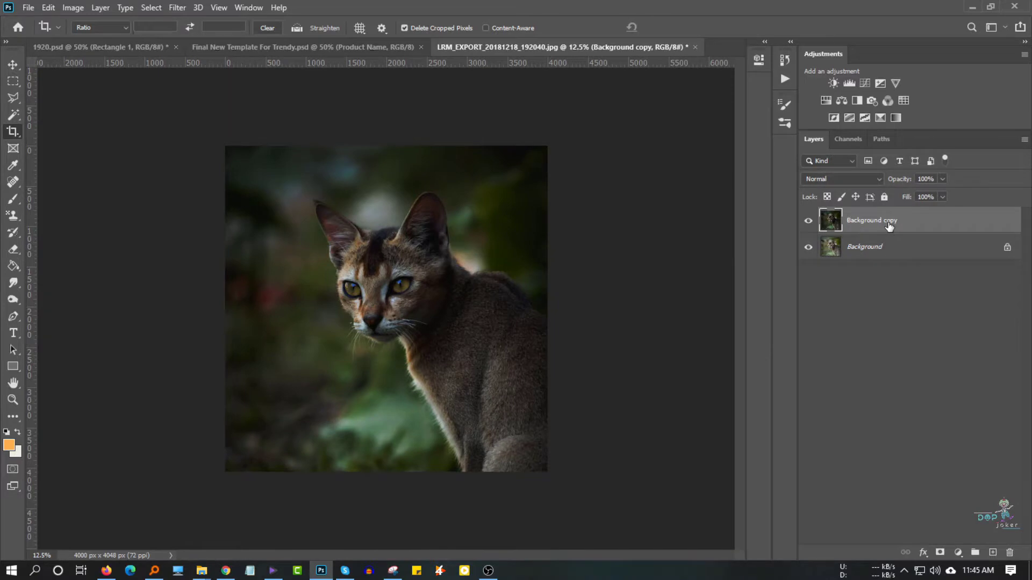
key(v)
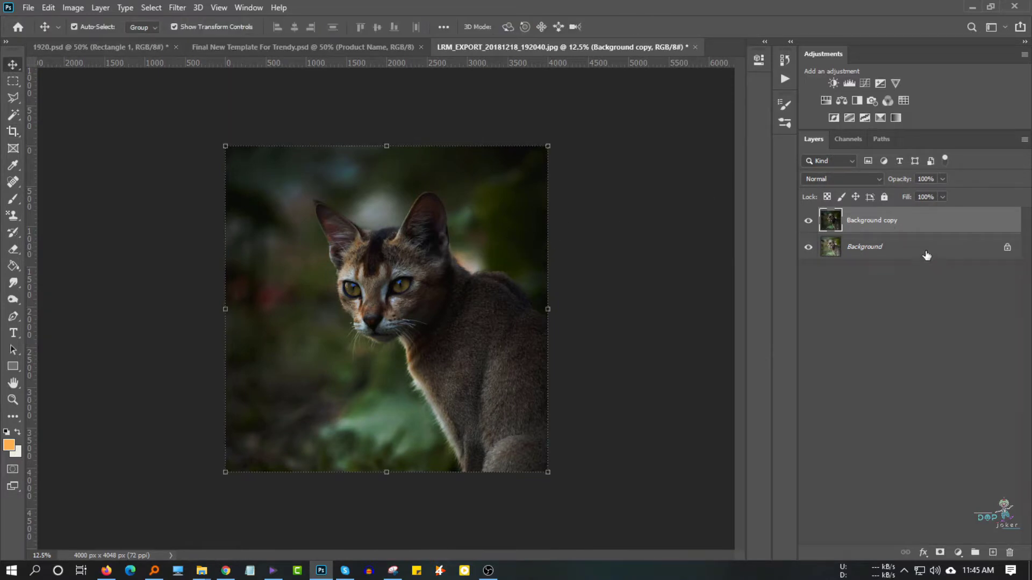
click(73, 7)
click(219, 67)
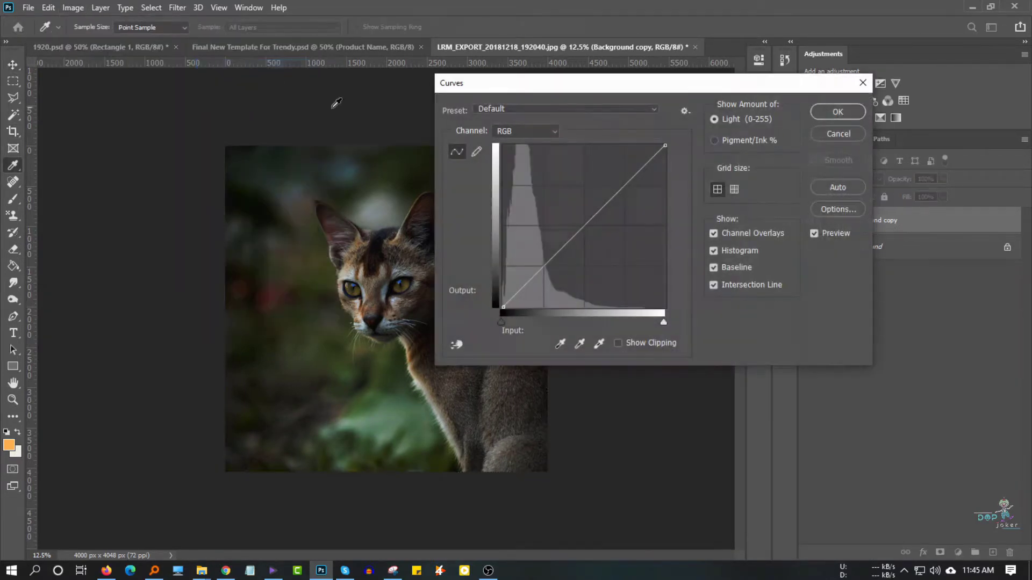
drag(602, 207, 613, 213)
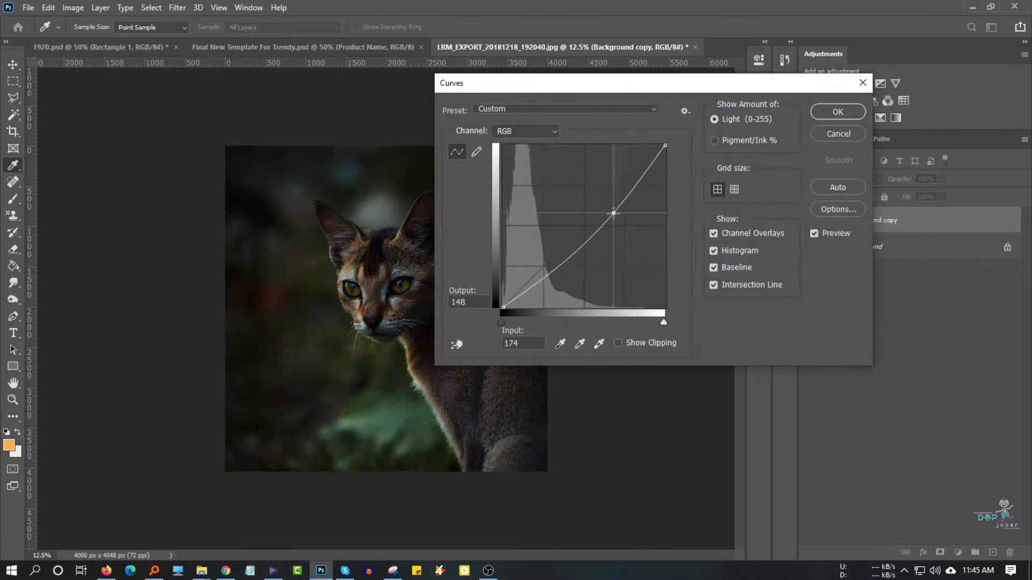
click(832, 113)
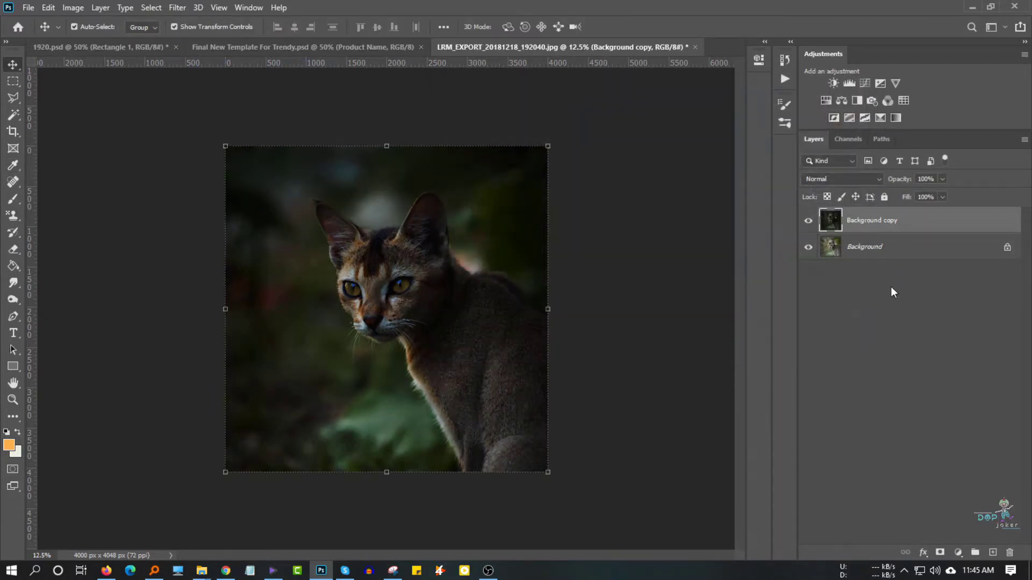
- Drag Butterfly.png from the 'for new edit' folder into the photo, flipped horizontally beside the cat's face
click(201, 570)
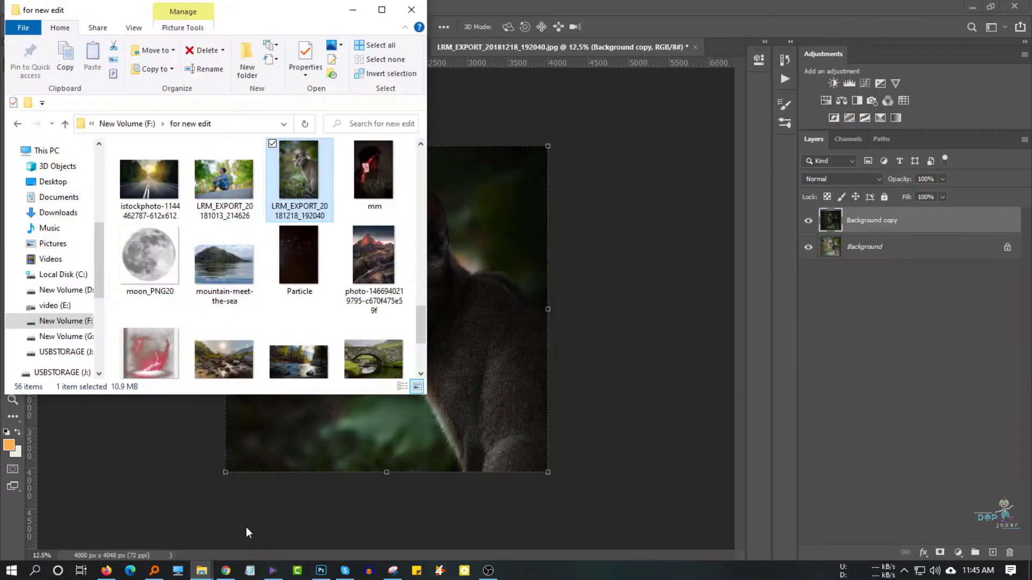
scroll(253, 258, down, 2)
scroll(253, 269, up, 5)
scroll(257, 297, up, 2)
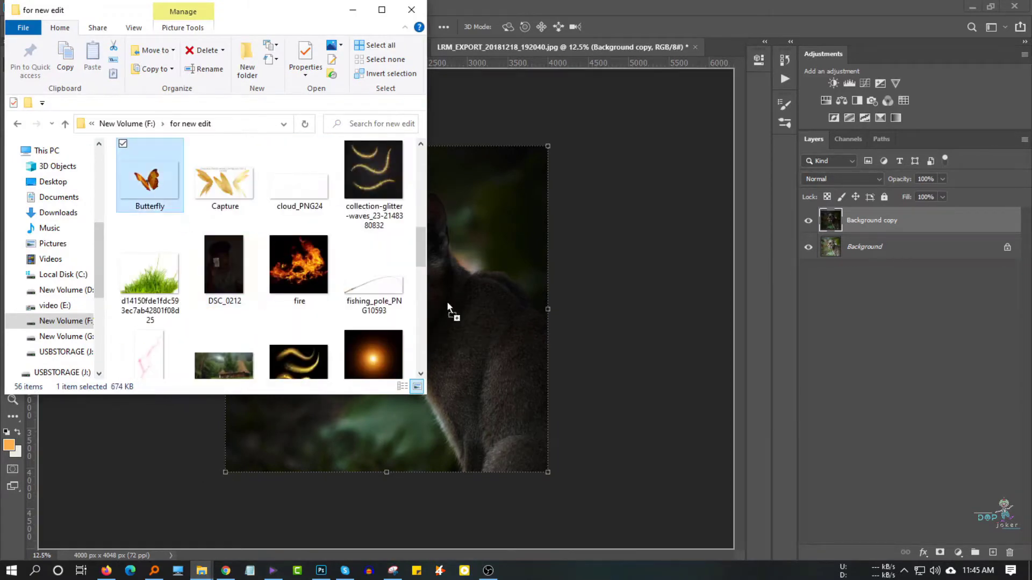
mouse_move(149, 180)
mouse_down()
mouse_move(463, 318)
mouse_move(295, 337)
mouse_move(356, 329)
mouse_move(312, 321)
mouse_up()
right_click(464, 318)
click(505, 513)
key(Return)
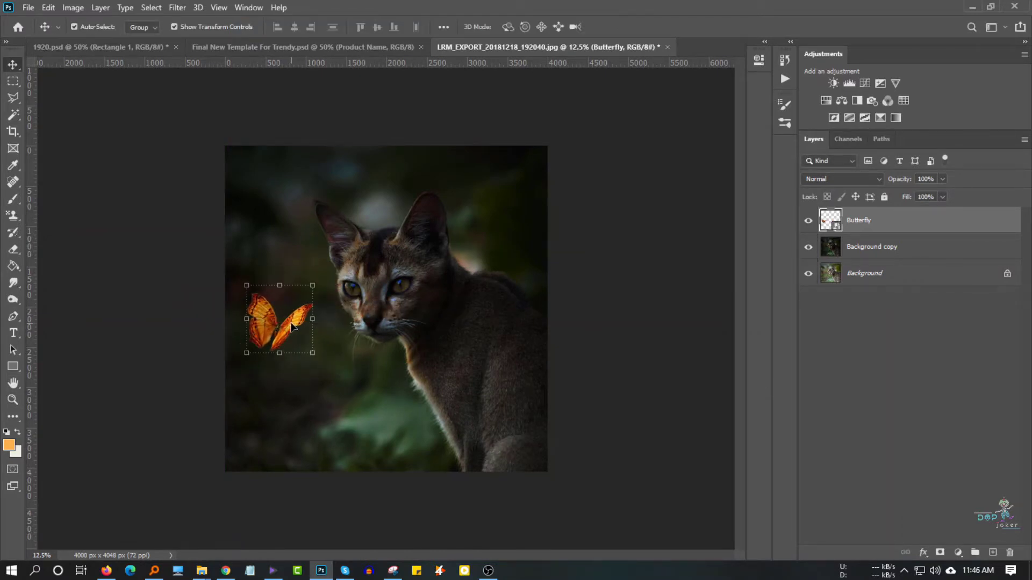
- Place the GlowLight image over the butterfly in Screen blend mode at 80% opacity
click(202, 570)
click(475, 328)
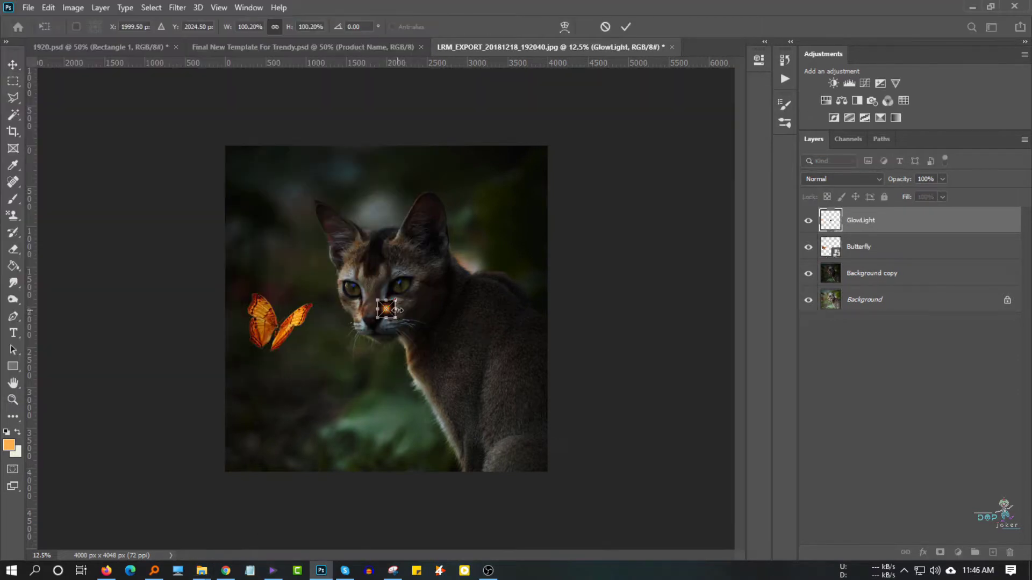
drag(445, 320, 299, 327)
click(841, 179)
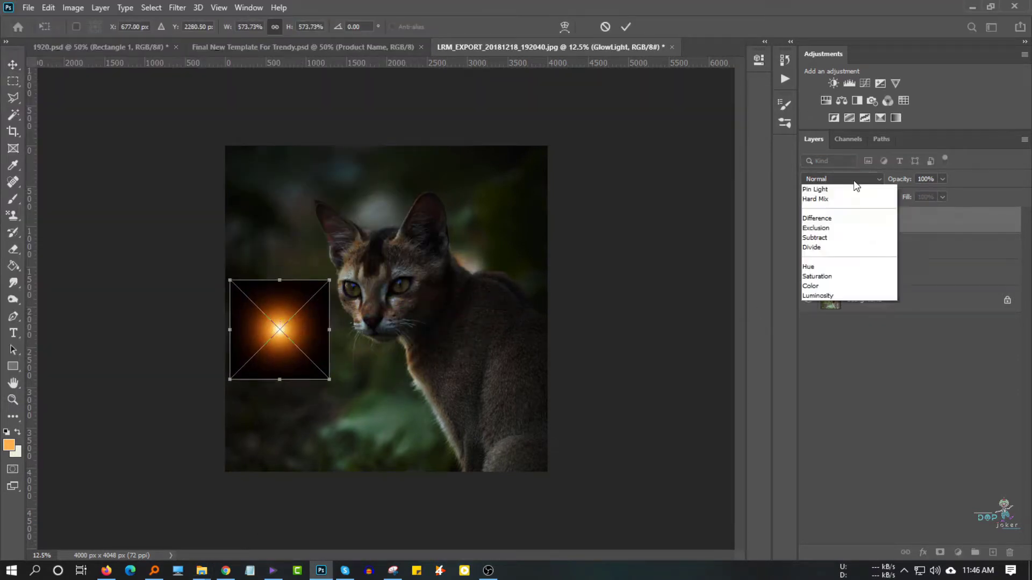
click(822, 287)
drag(336, 337, 343, 336)
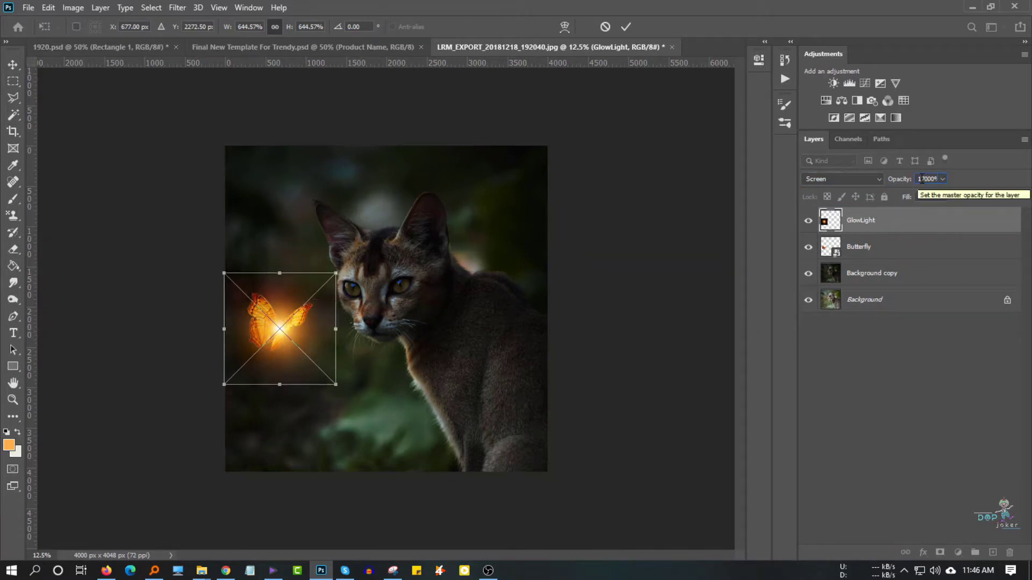
text(20)
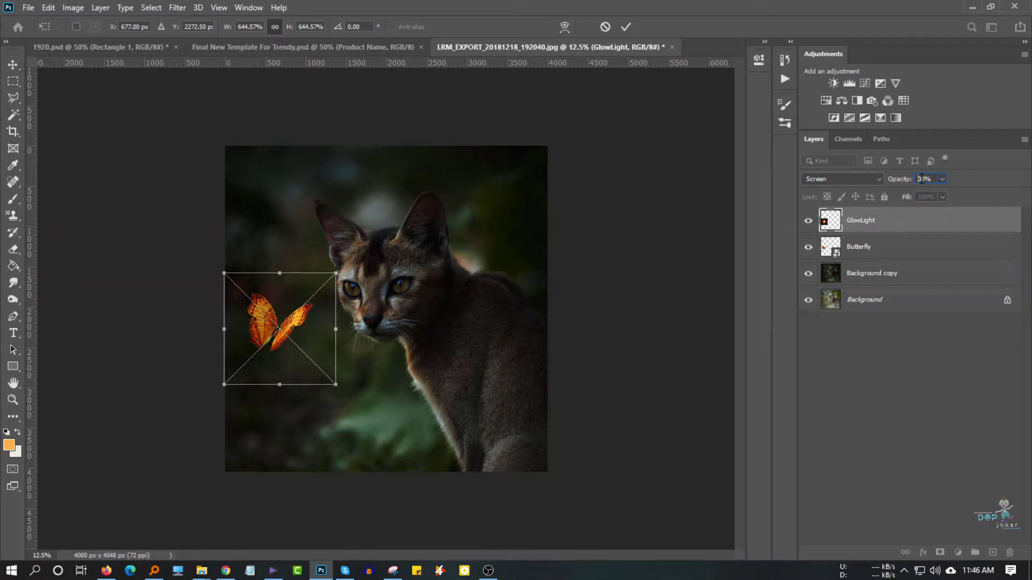
text(70)
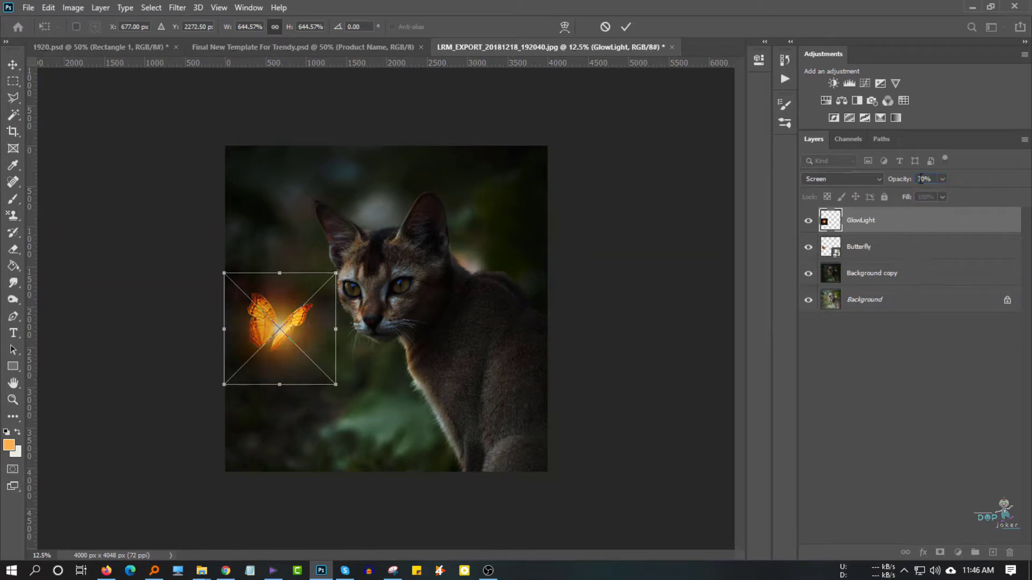
text(78)
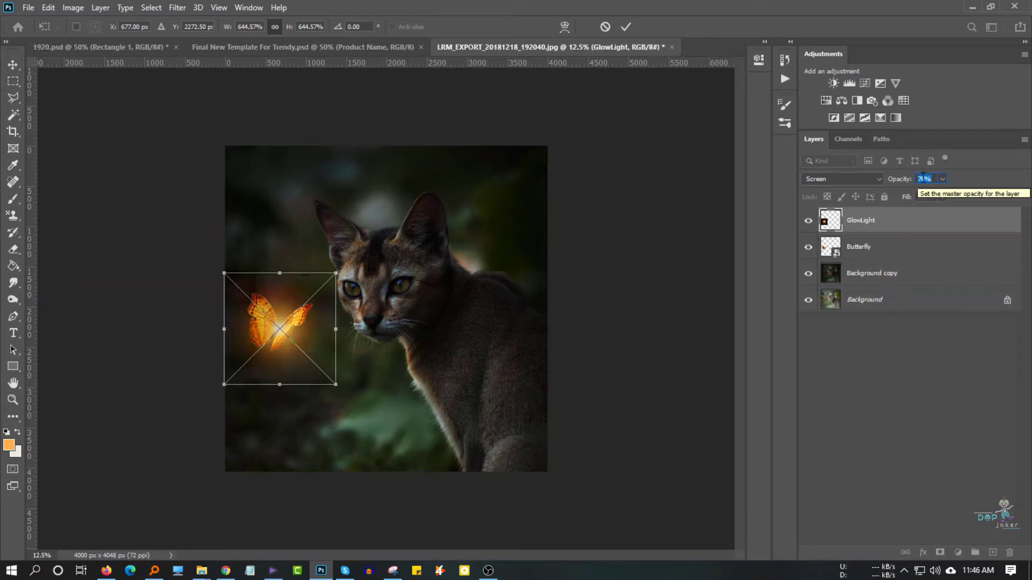
key(Up)
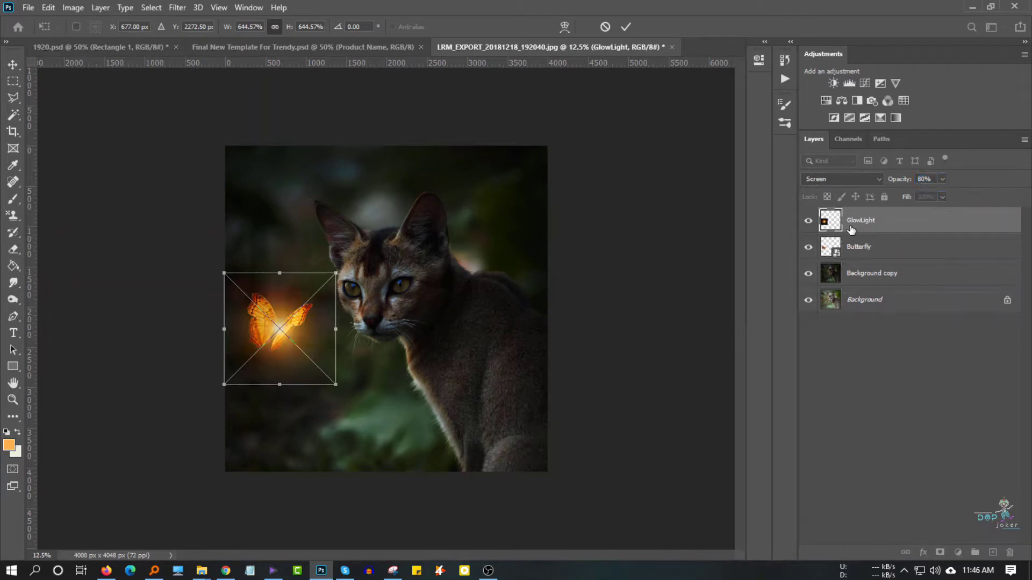
click(884, 227)
- Duplicate the GlowLight layer to create a GlowLight copy
right_click(882, 223)
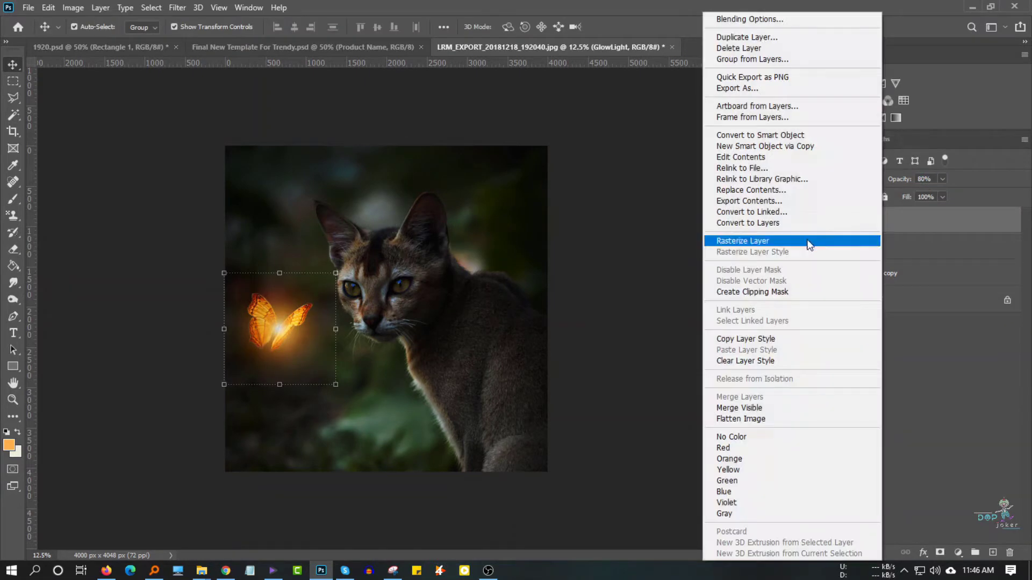
click(769, 338)
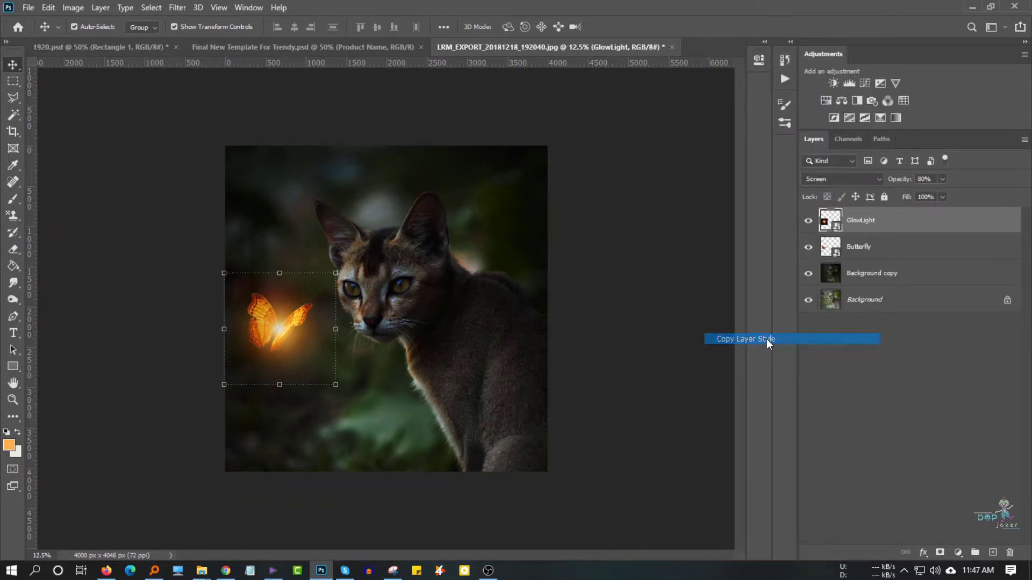
right_click(885, 223)
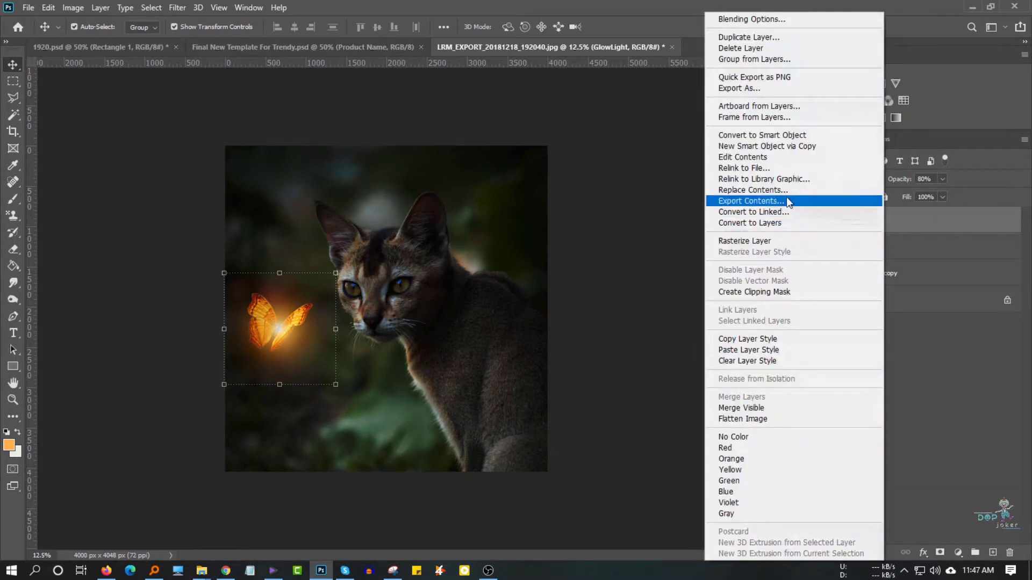
click(748, 39)
click(618, 150)
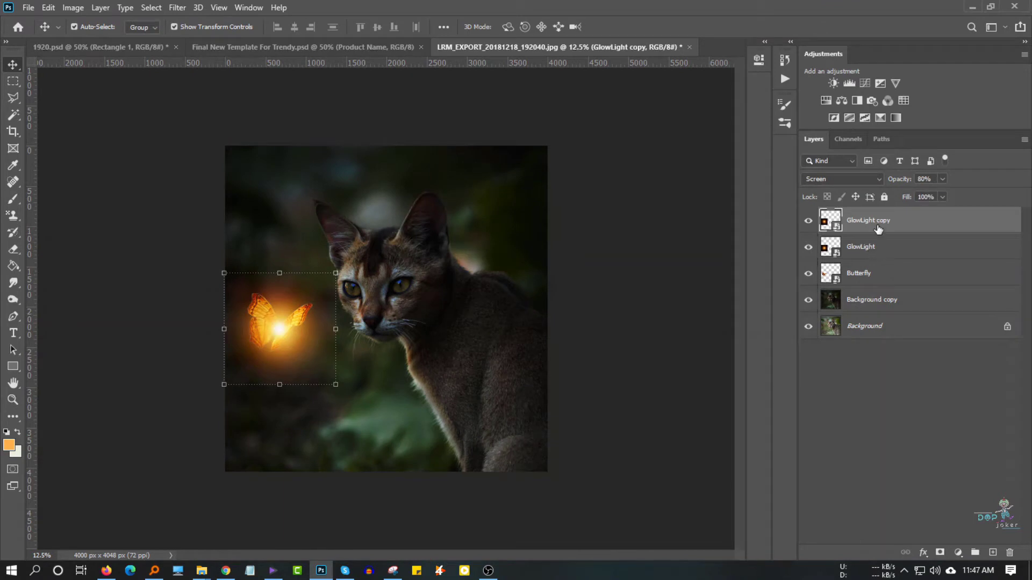
- Enlarge the GlowLight copy to about 3951 px at 35% opacity for a wider soft glow
drag(340, 328, 425, 359)
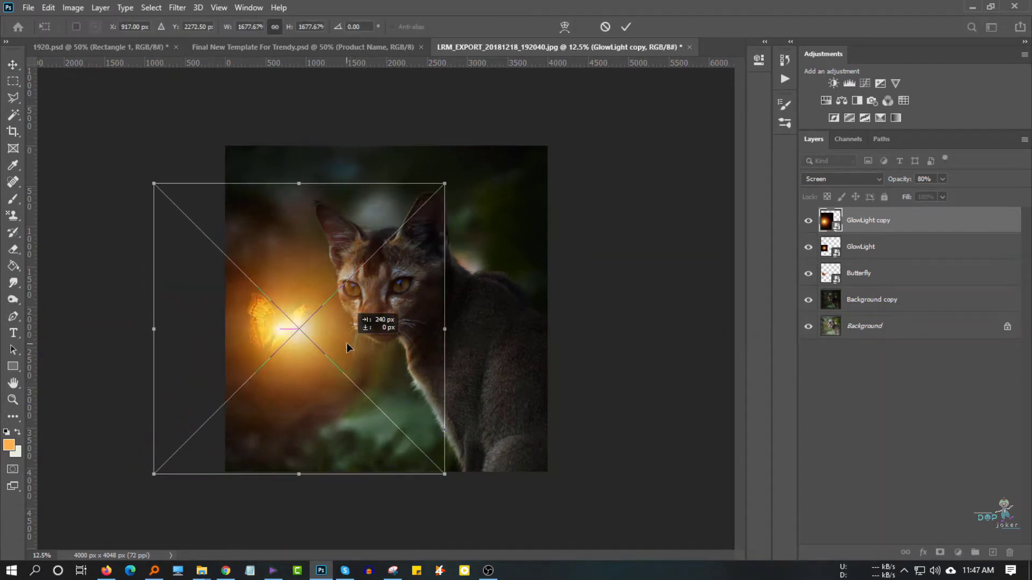
drag(425, 360, 336, 345)
scroll(920, 181, down, 15)
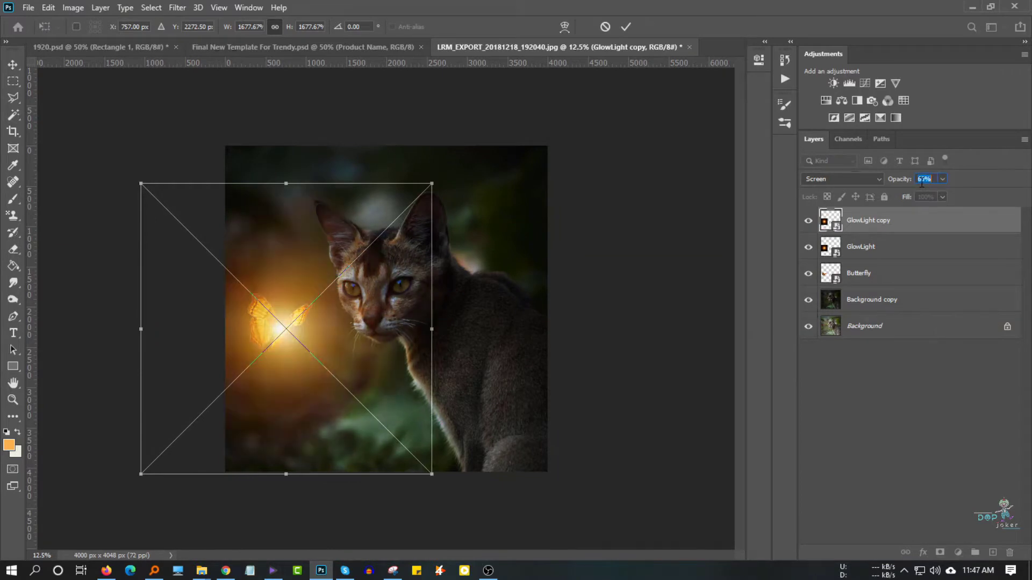
scroll(921, 181, down, 15)
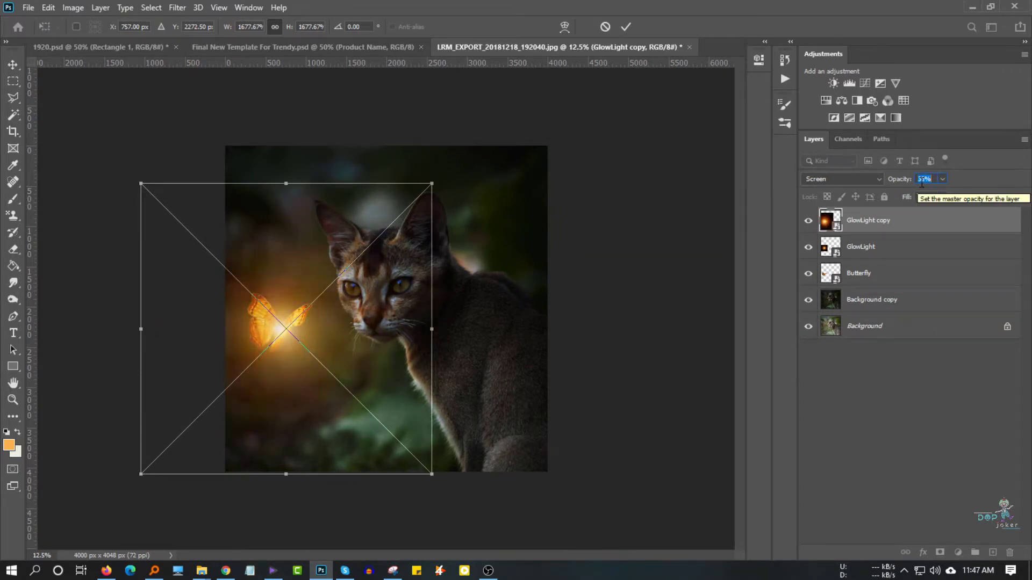
drag(436, 331, 460, 329)
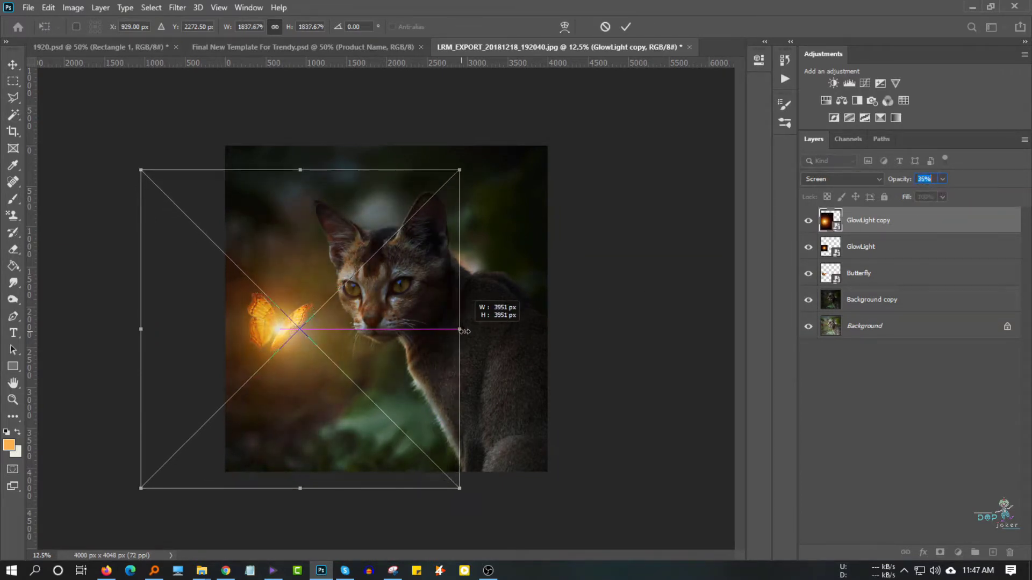
key(Return)
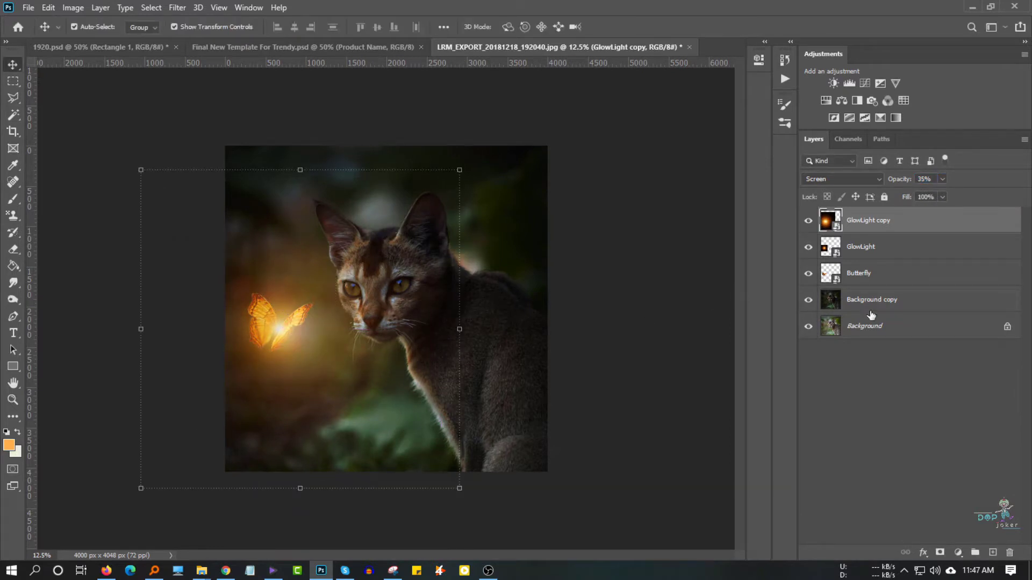
click(871, 312)
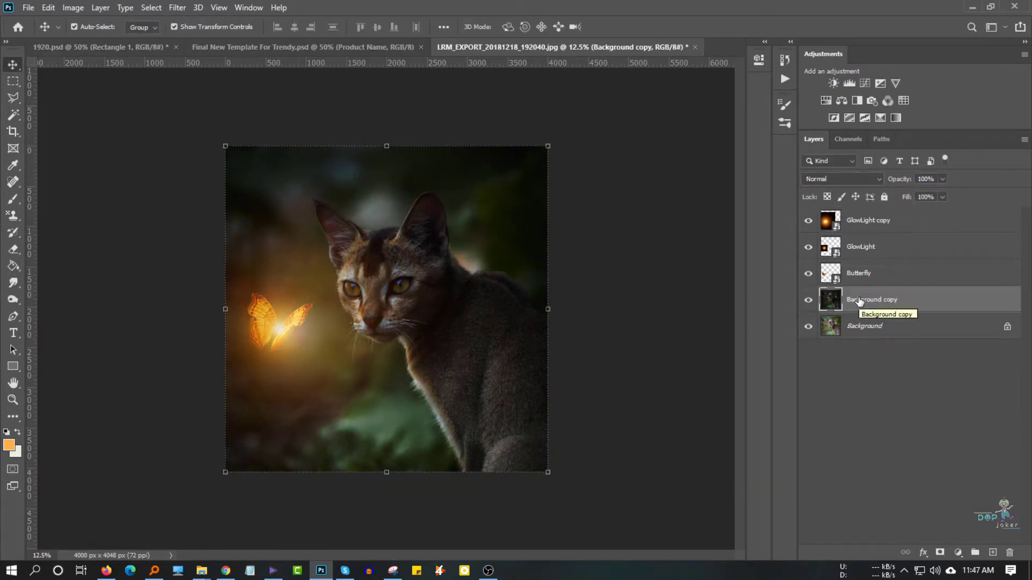
- Select the cat with Select Subject and add the strip under the whiskers
click(13, 114)
click(544, 27)
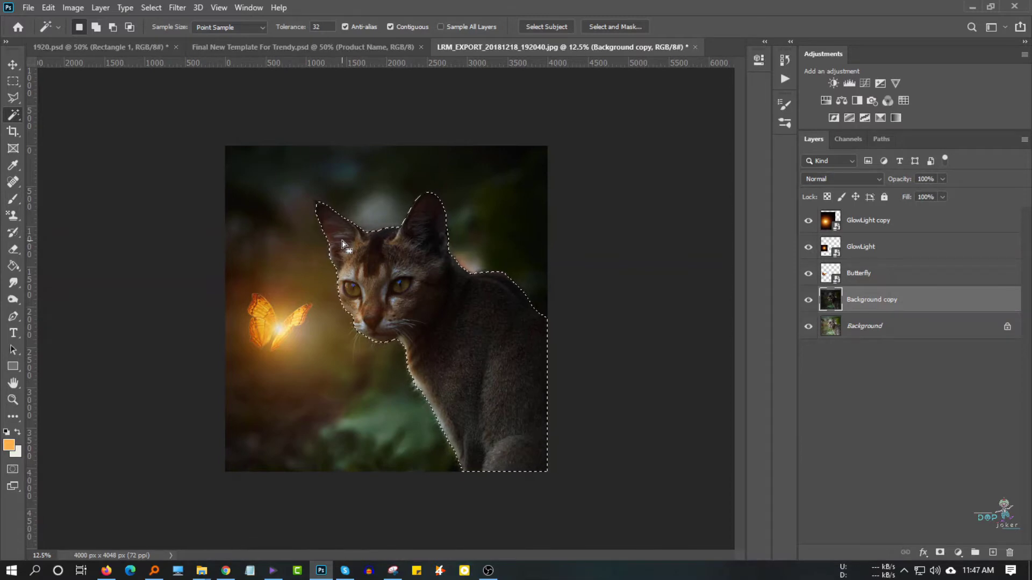
right_click(14, 121)
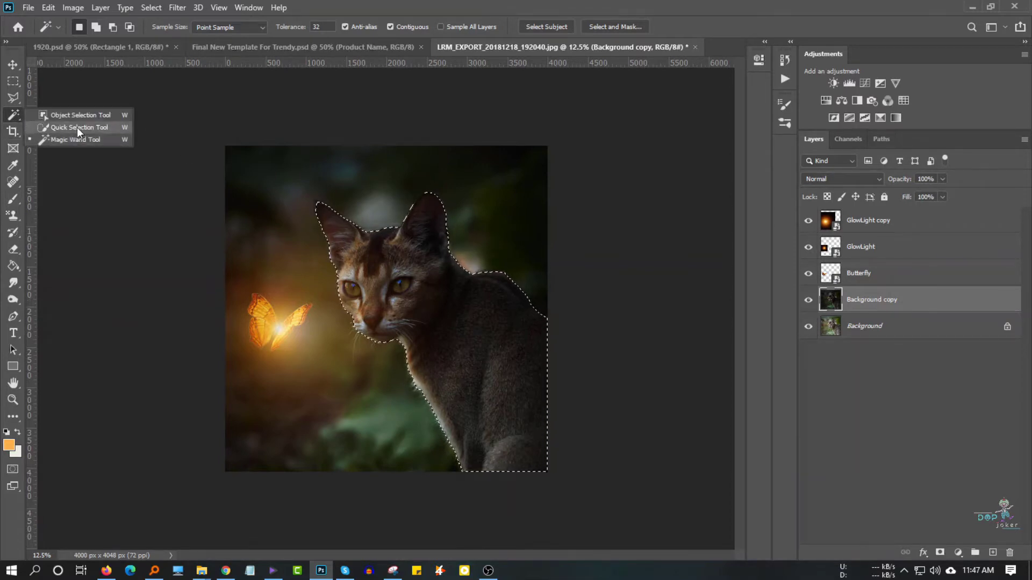
click(76, 127)
drag(357, 334, 353, 353)
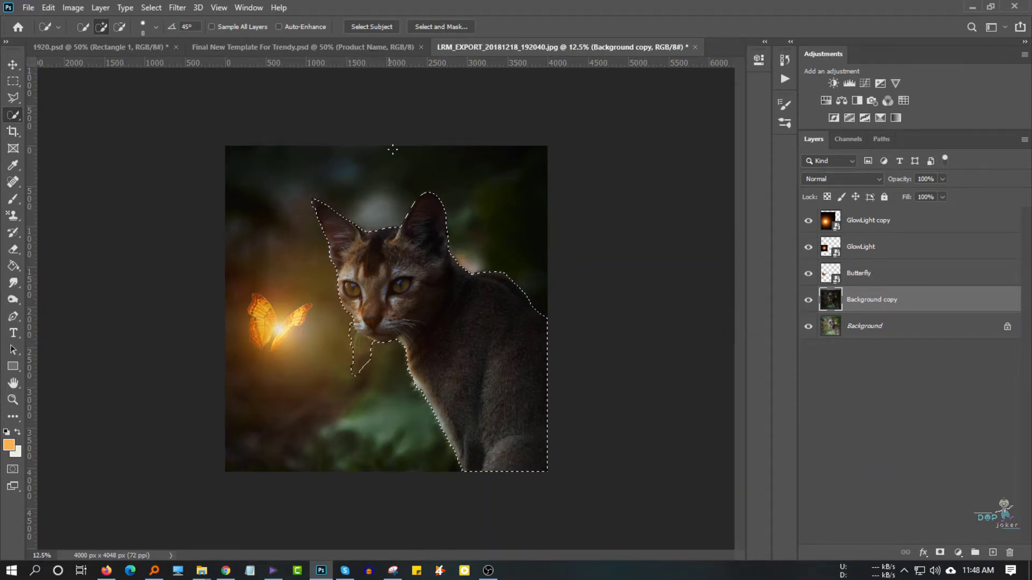
- Refine the cat selection in Select and Mask and add an empty Layer 1
click(440, 28)
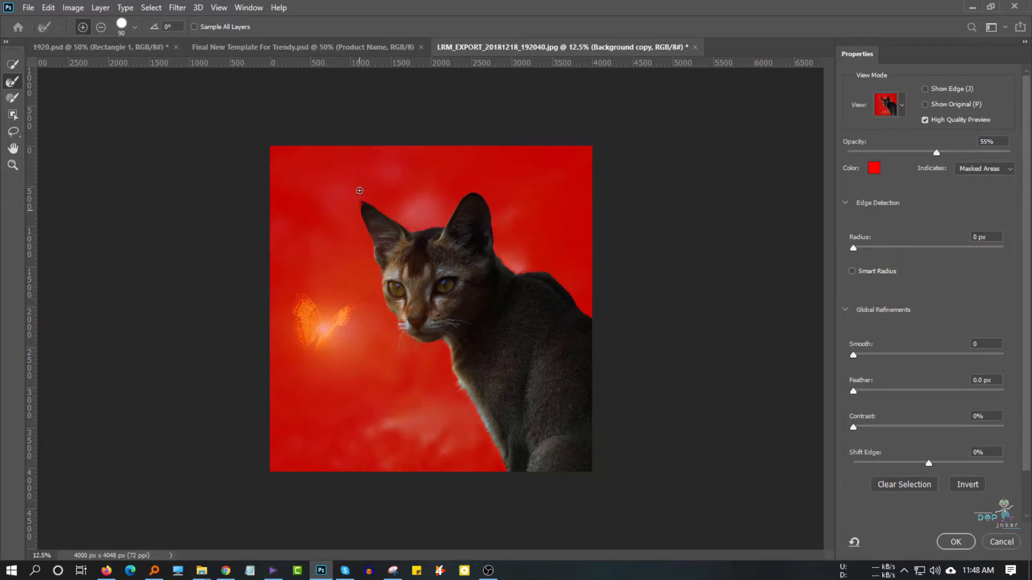
click(956, 541)
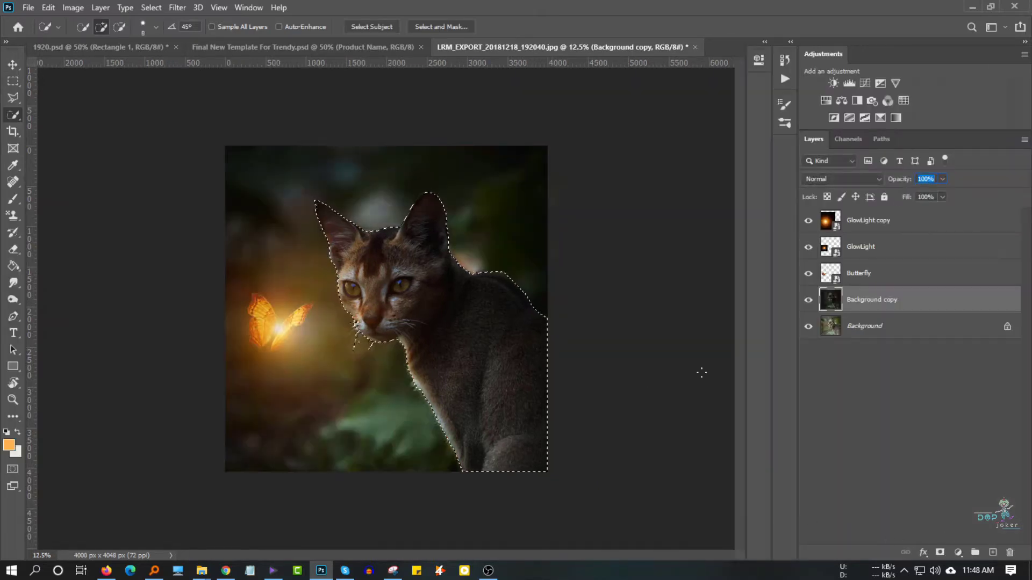
click(991, 553)
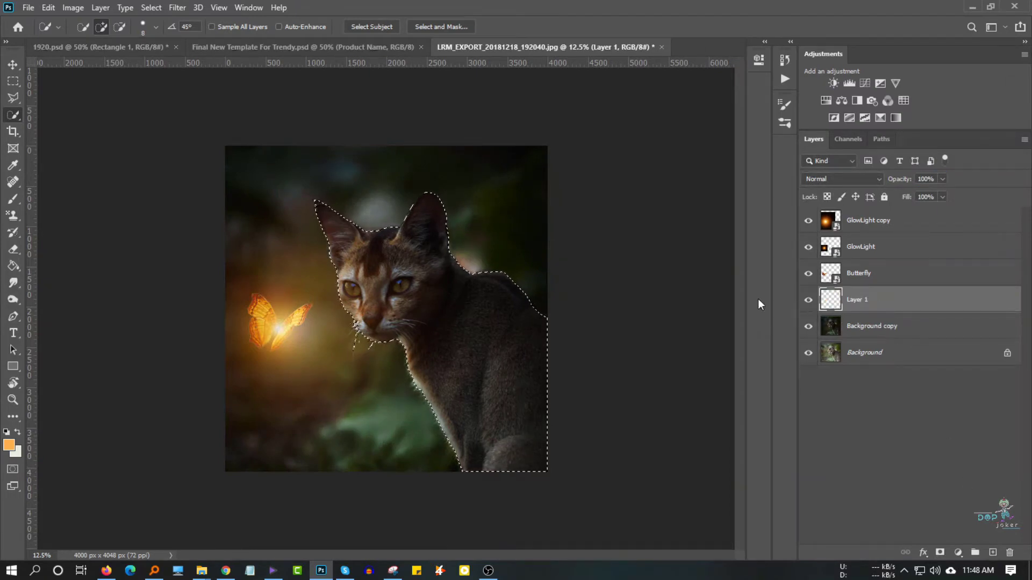
- Choose the Brush tool with a pale yellow foreground colour
right_click(13, 198)
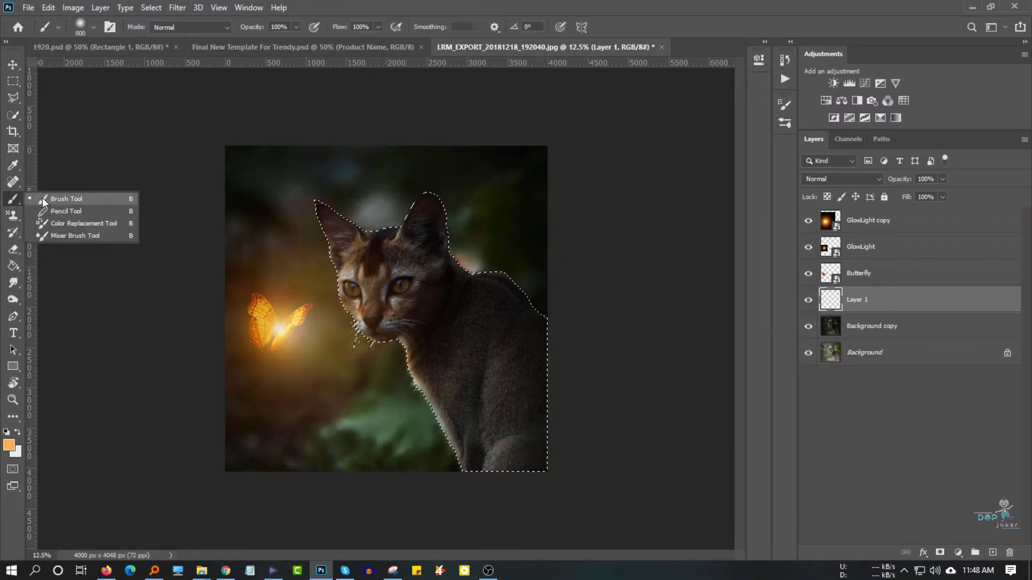
click(51, 200)
click(9, 444)
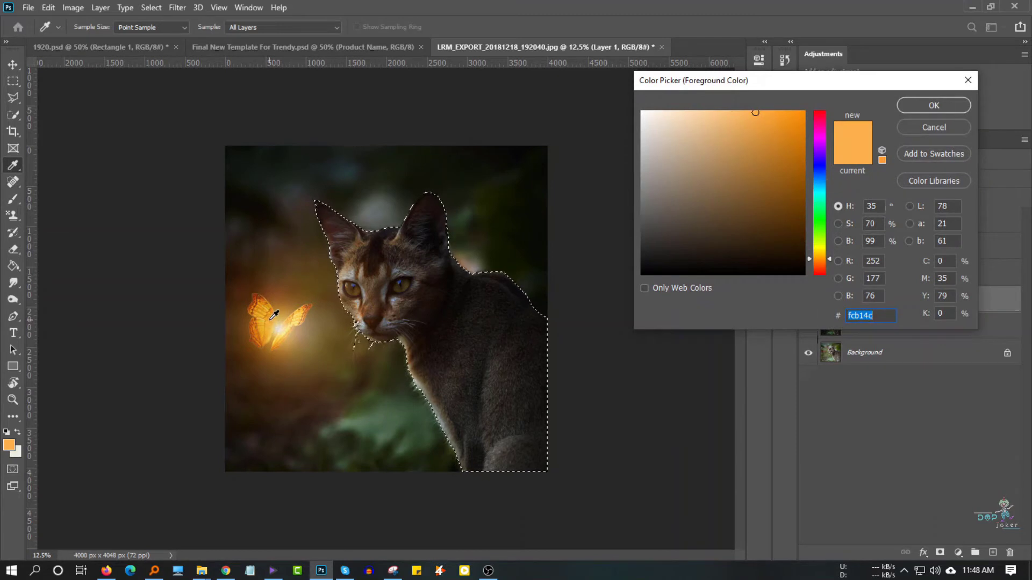
click(283, 324)
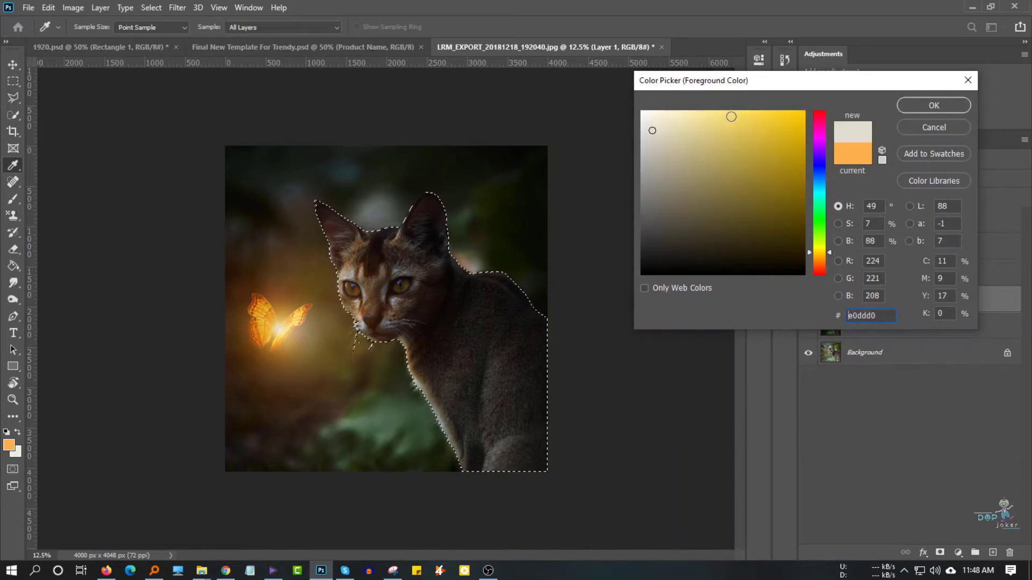
click(704, 114)
click(924, 105)
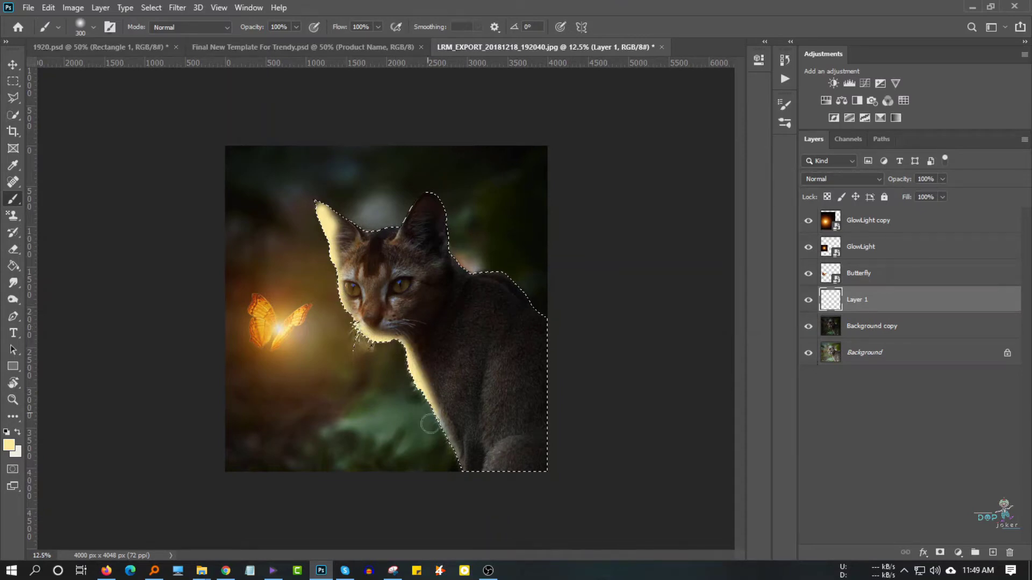
- Paint pale yellow glow along the cat's head edge and down its back on Layer 1
drag(346, 223, 385, 230)
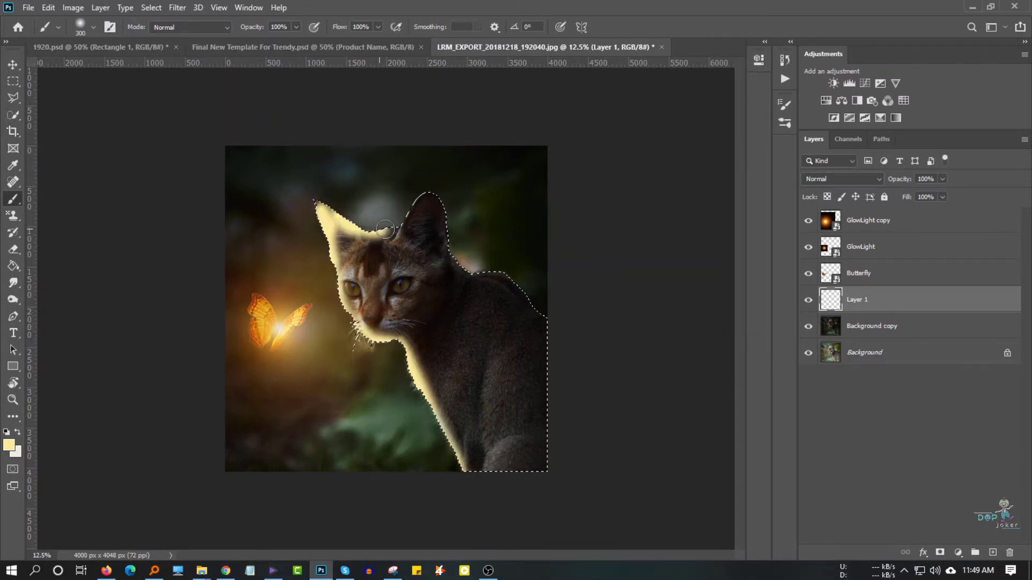
drag(479, 265, 545, 462)
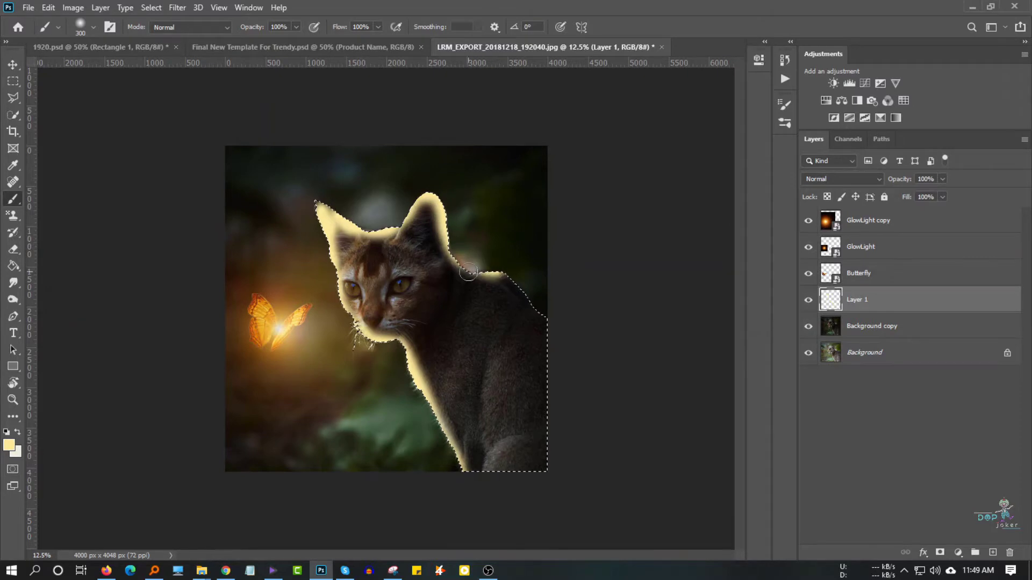
click(868, 180)
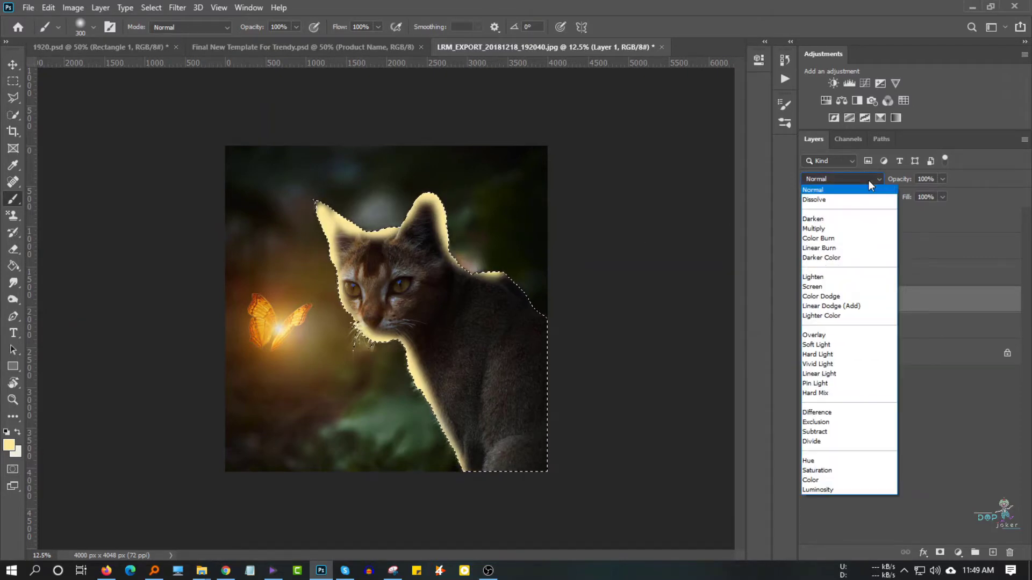
- Set Layer 1 to Overlay and brighten the cat's forehead, ears, nose bridge, muzzle and cheek
click(817, 335)
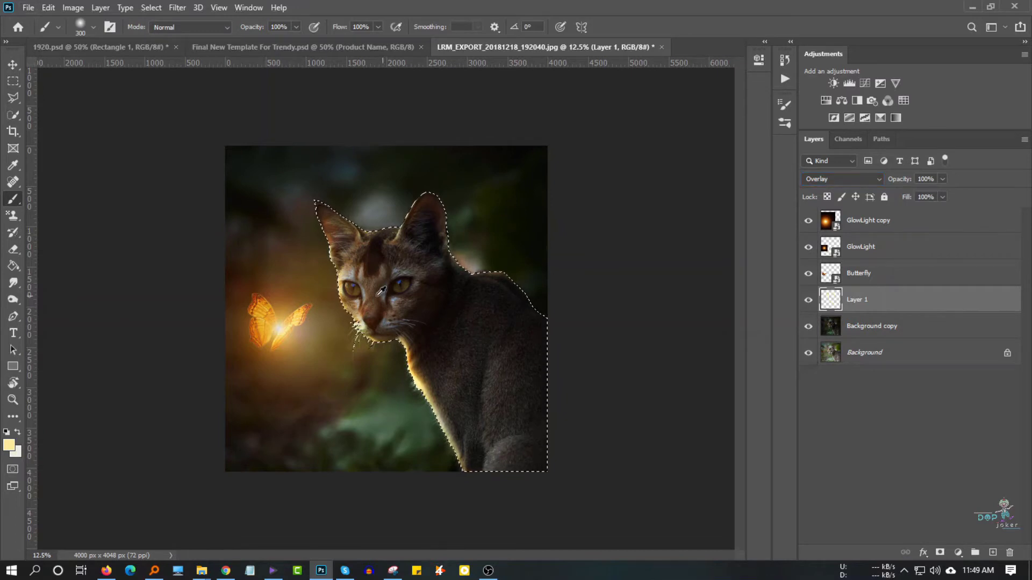
scroll(382, 303, up, 5)
mouse_move(339, 245)
mouse_down()
mouse_move(323, 239)
mouse_move(410, 239)
mouse_move(385, 241)
mouse_move(409, 200)
mouse_up()
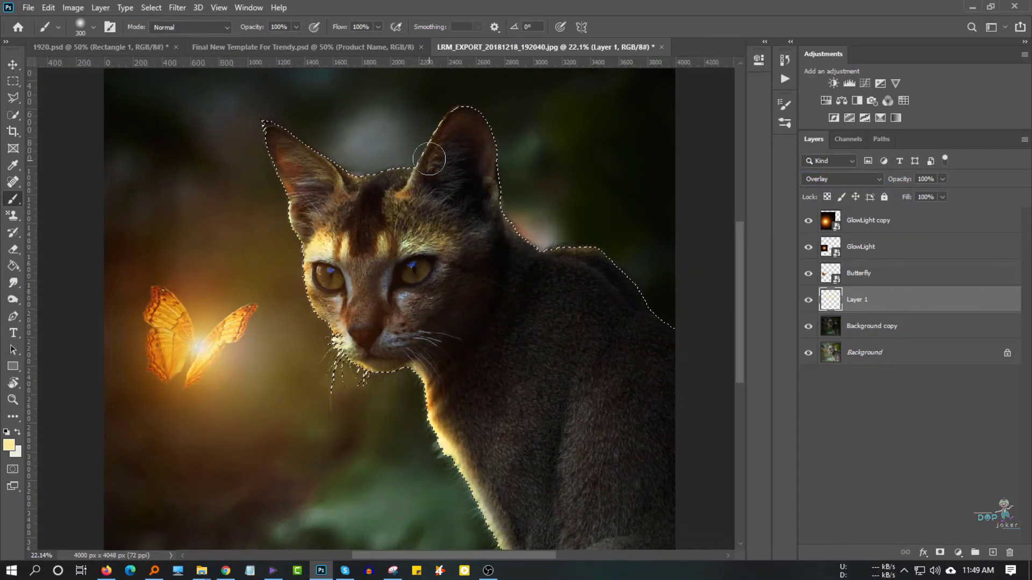
drag(428, 158, 449, 125)
mouse_move(494, 181)
mouse_down()
mouse_move(453, 143)
mouse_move(393, 178)
mouse_move(322, 198)
mouse_move(309, 172)
mouse_up()
mouse_move(338, 242)
mouse_down()
mouse_move(358, 304)
mouse_move(379, 269)
mouse_move(380, 281)
mouse_up()
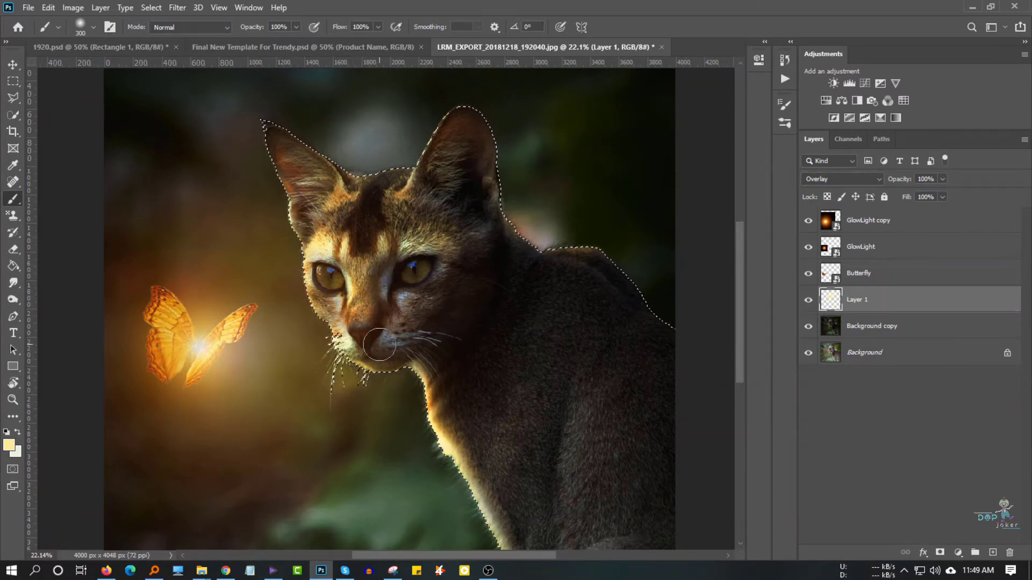
mouse_move(380, 344)
mouse_down()
mouse_move(403, 341)
mouse_move(425, 306)
mouse_move(391, 301)
mouse_move(406, 253)
mouse_move(430, 290)
mouse_move(484, 215)
mouse_move(433, 199)
mouse_move(463, 161)
mouse_up()
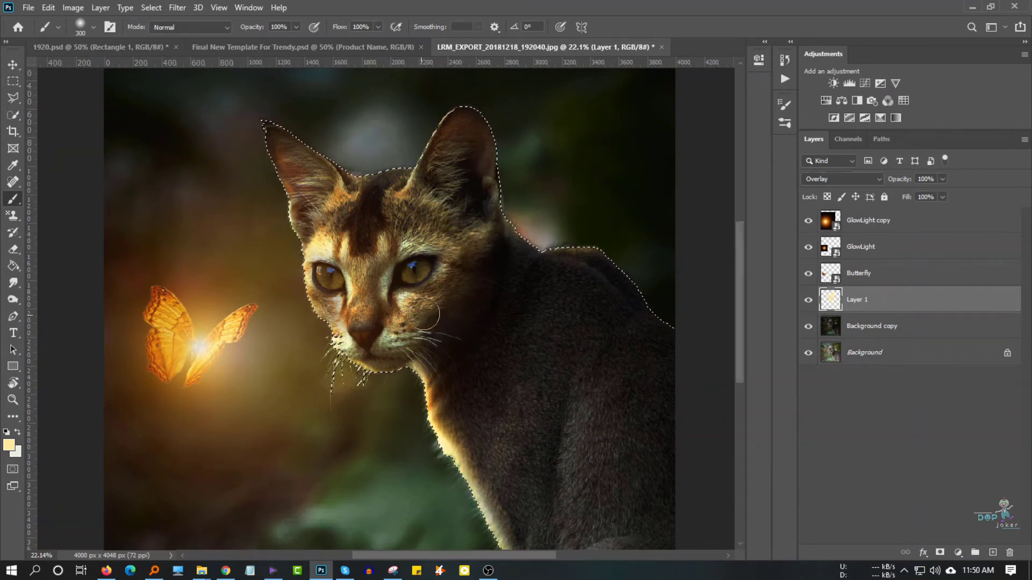
drag(424, 314, 315, 299)
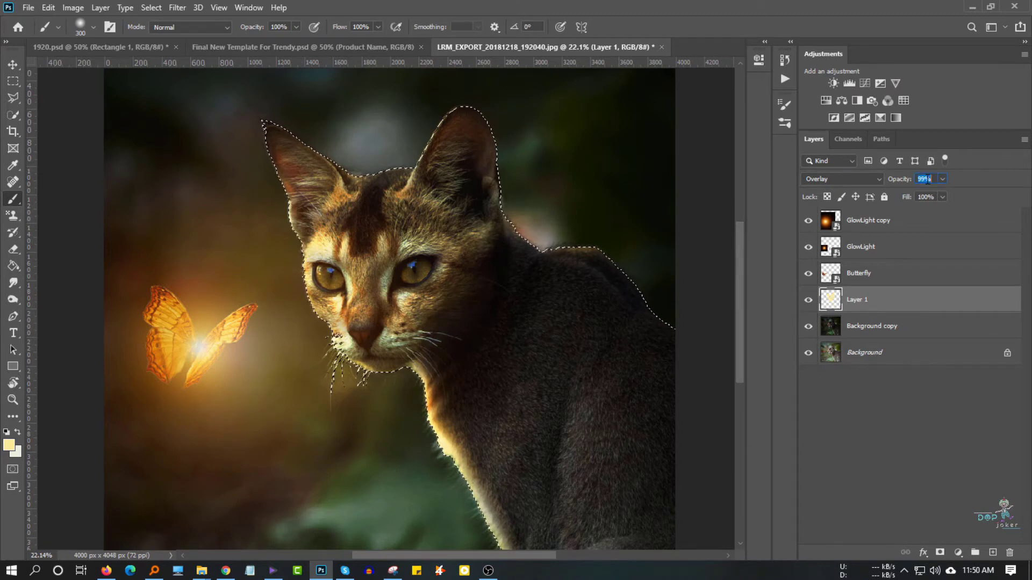
- Switch to the Magic Wand colour-similarity selection tool
scroll(927, 179, down, 7)
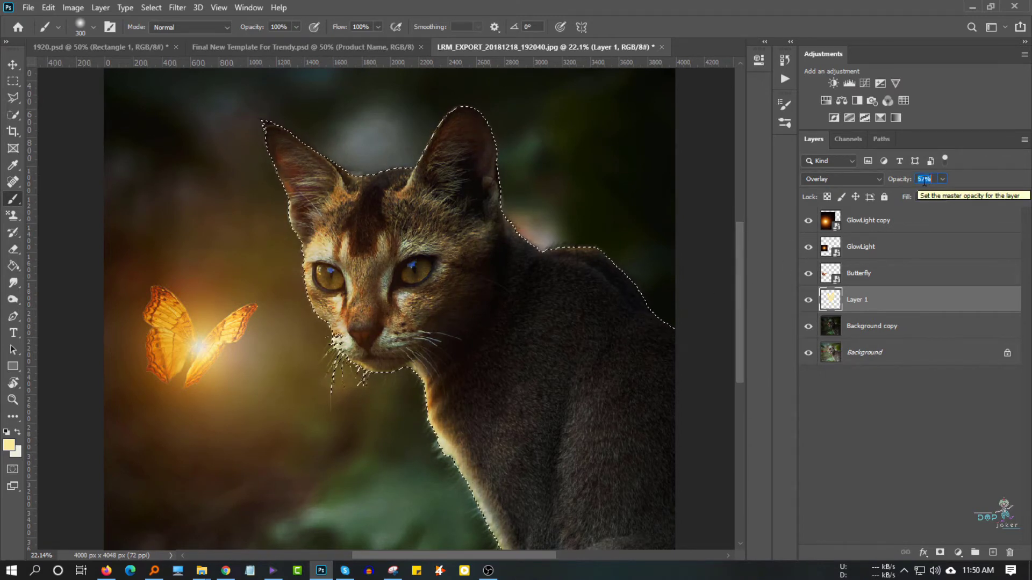
scroll(924, 182, up, 2)
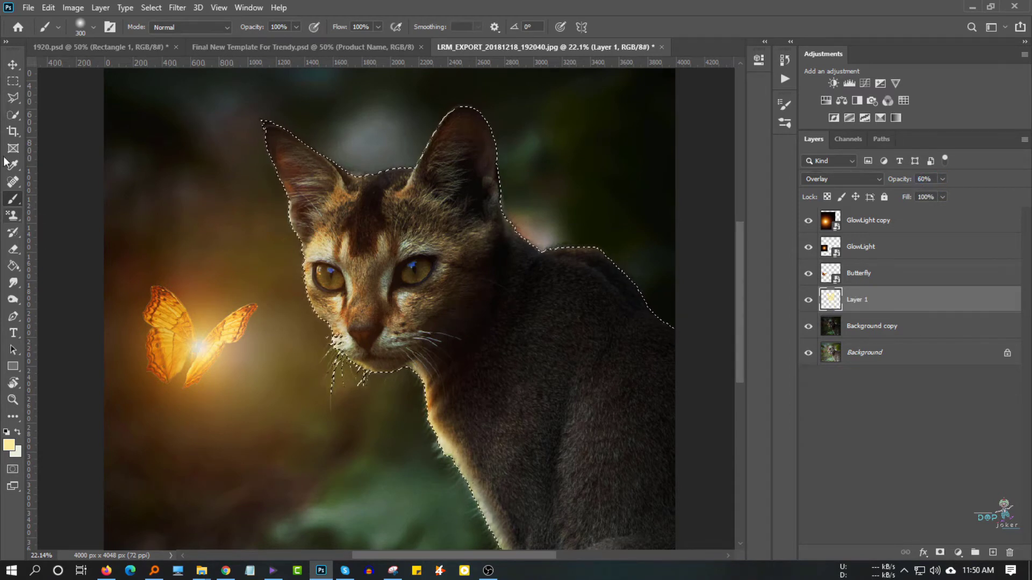
right_click(14, 114)
click(53, 141)
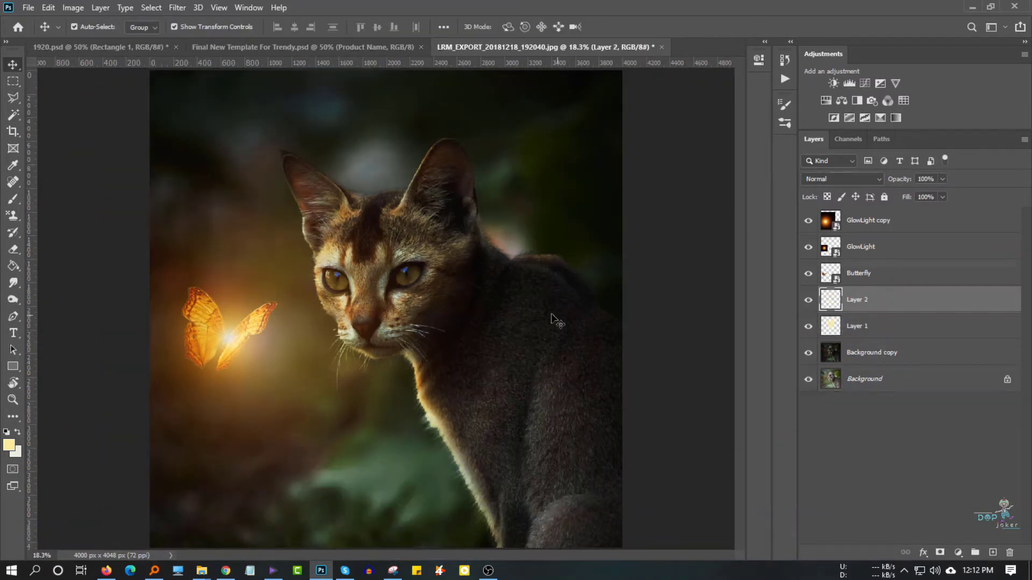
- Set the foreground colour to light orange (fac881)
click(9, 444)
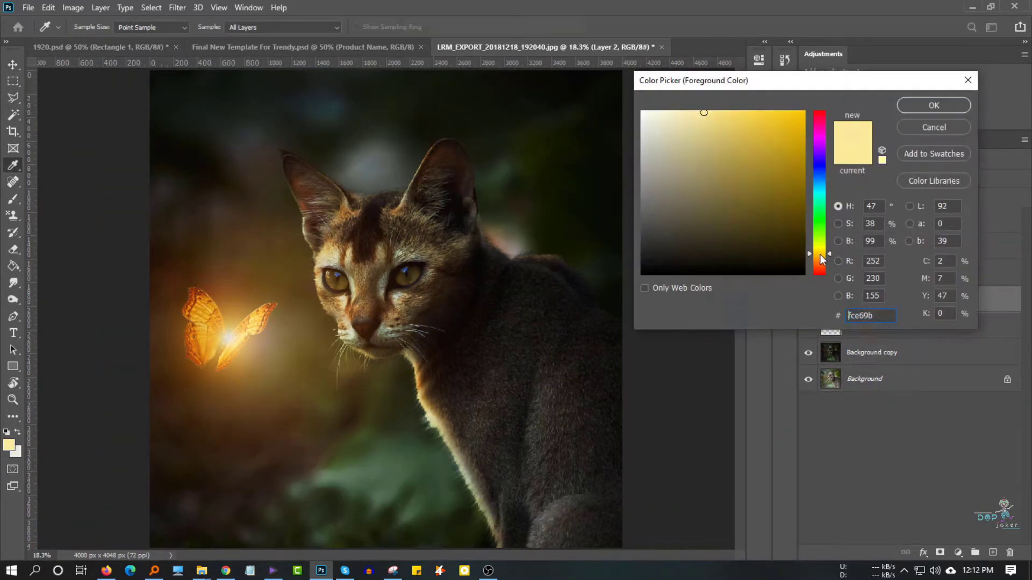
drag(820, 253, 819, 259)
click(723, 114)
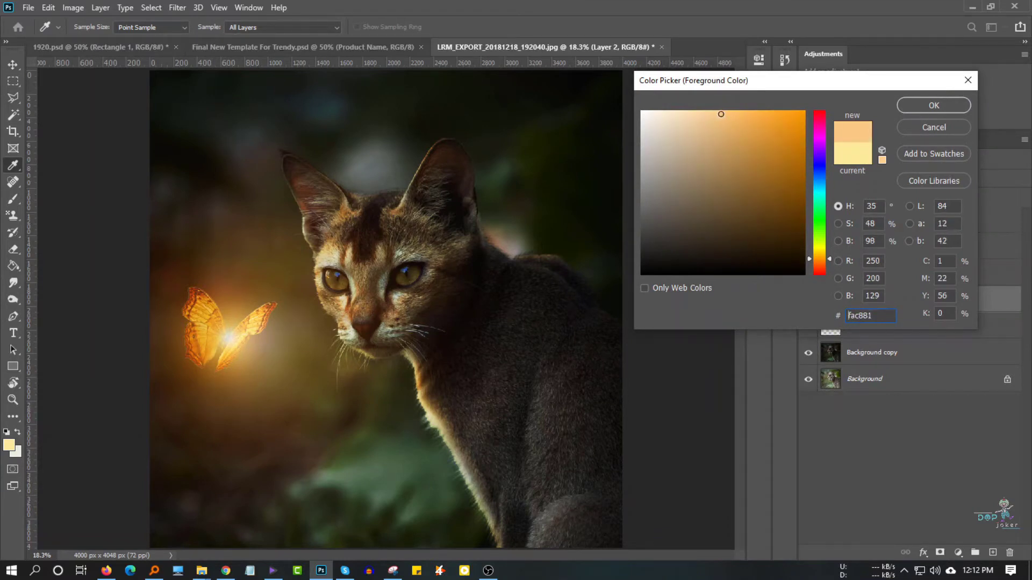
key(Return)
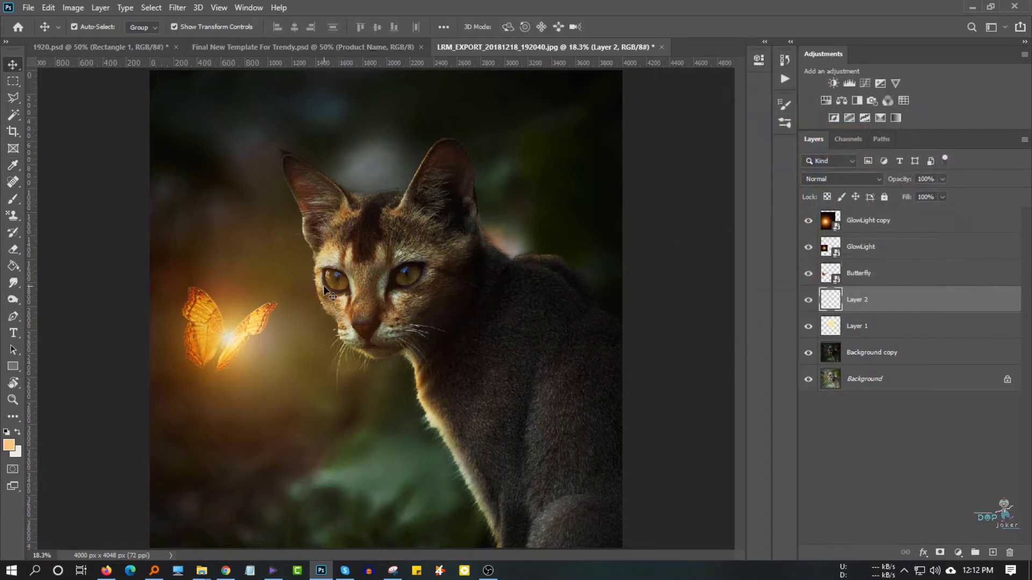
- Paint a light orange stroke down the cat's left ear with a 125 px brush on Layer 2
scroll(330, 294, up, 1)
scroll(330, 295, up, 1)
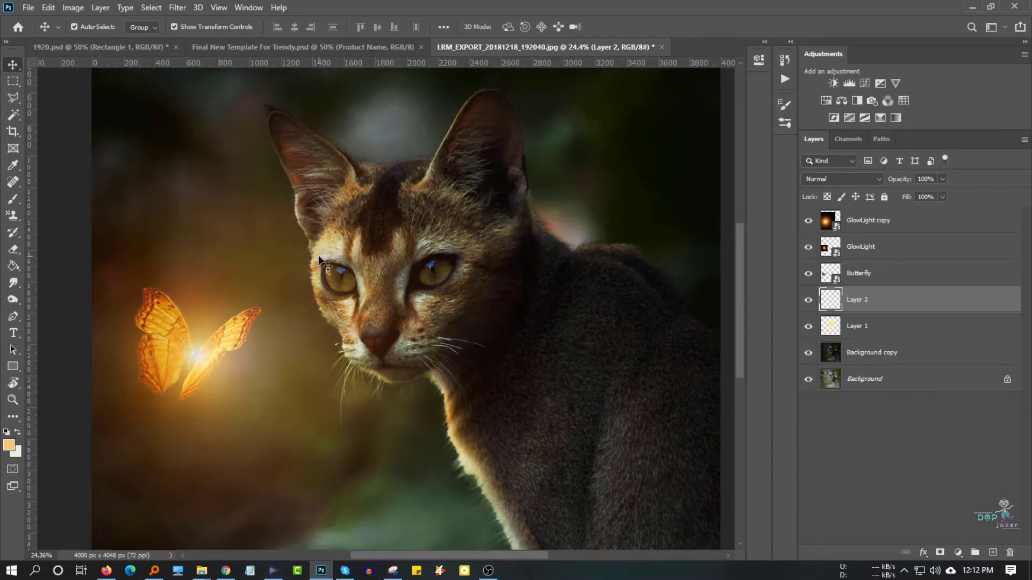
key(b)
key(bracketleft)
key(bracketleft)
key(bracketleft)
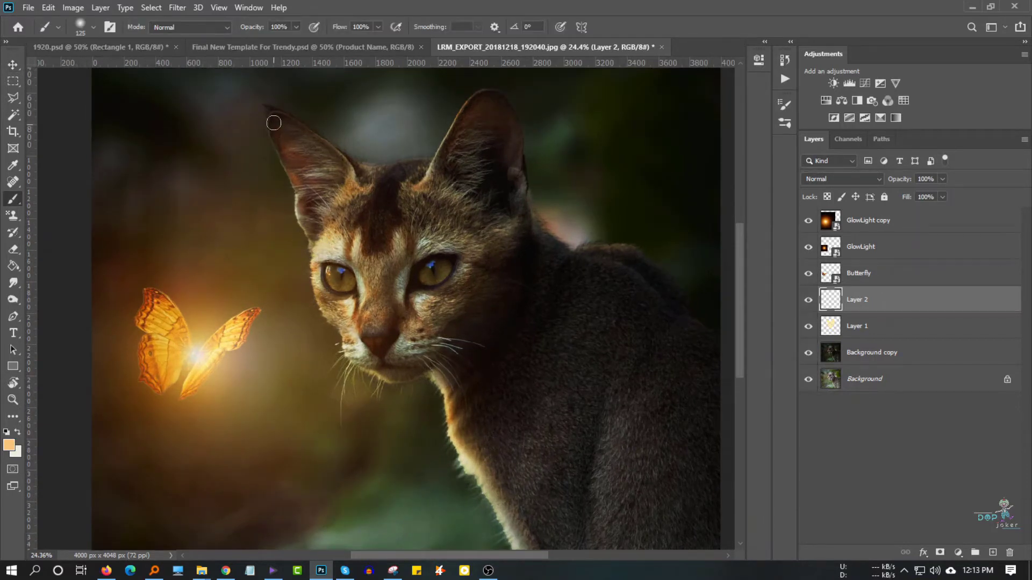
drag(271, 120, 294, 195)
click(841, 179)
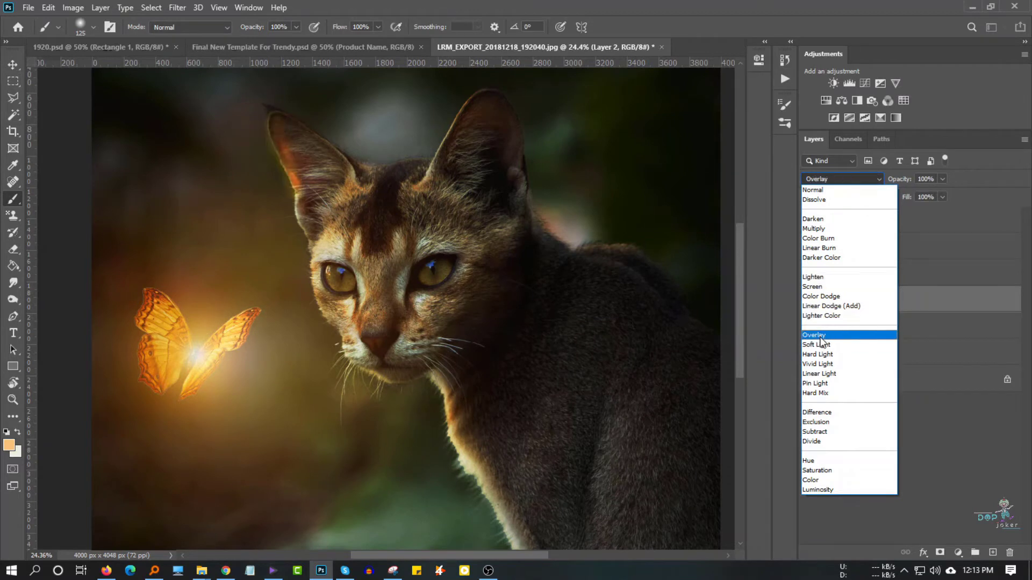
- Blend Layer 2 as Overlay and brush orange light on the left cheek, nose bridge and forehead
click(820, 335)
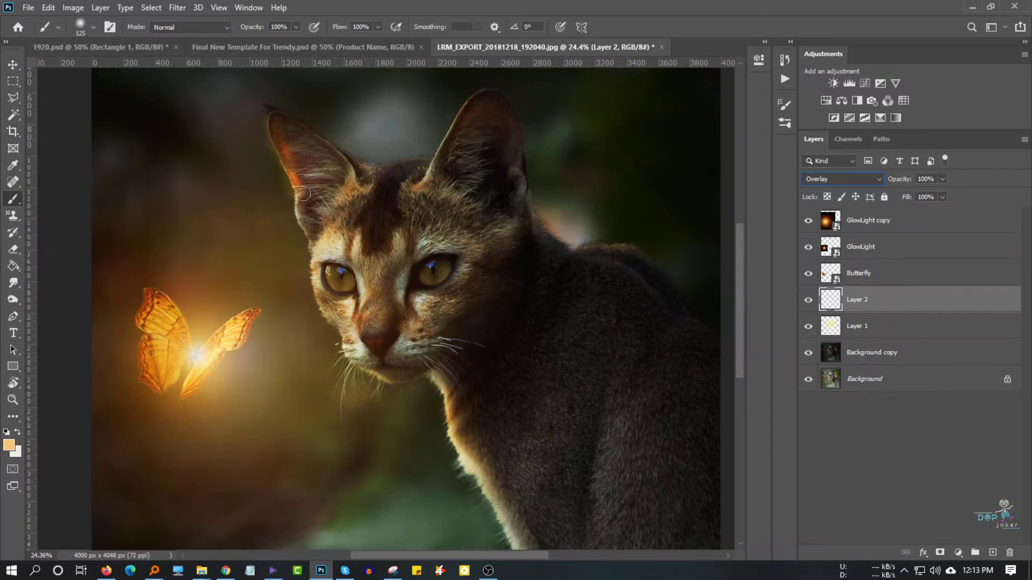
mouse_move(303, 194)
mouse_down()
mouse_move(347, 350)
mouse_move(476, 477)
mouse_up()
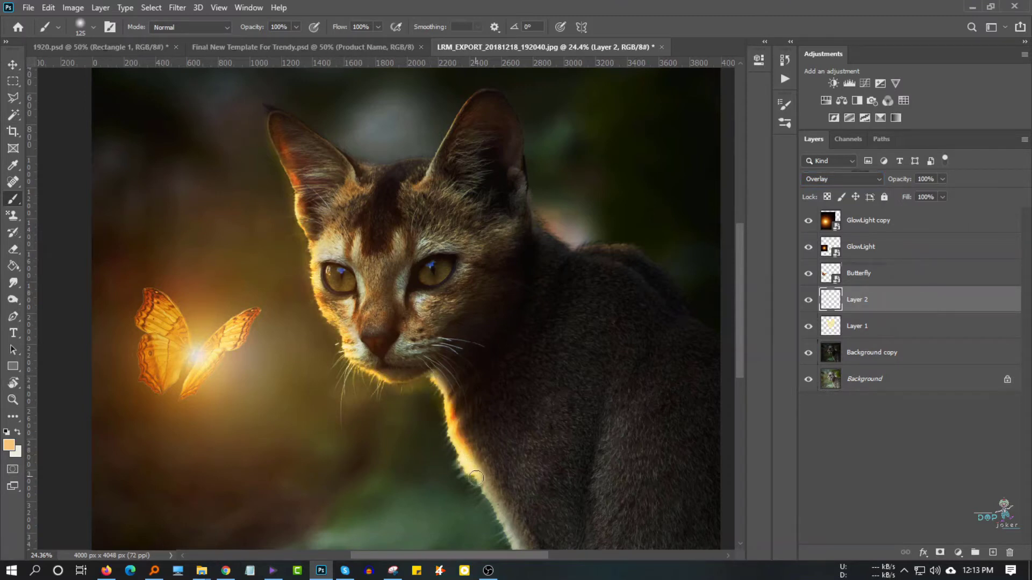
scroll(476, 477, down, 2)
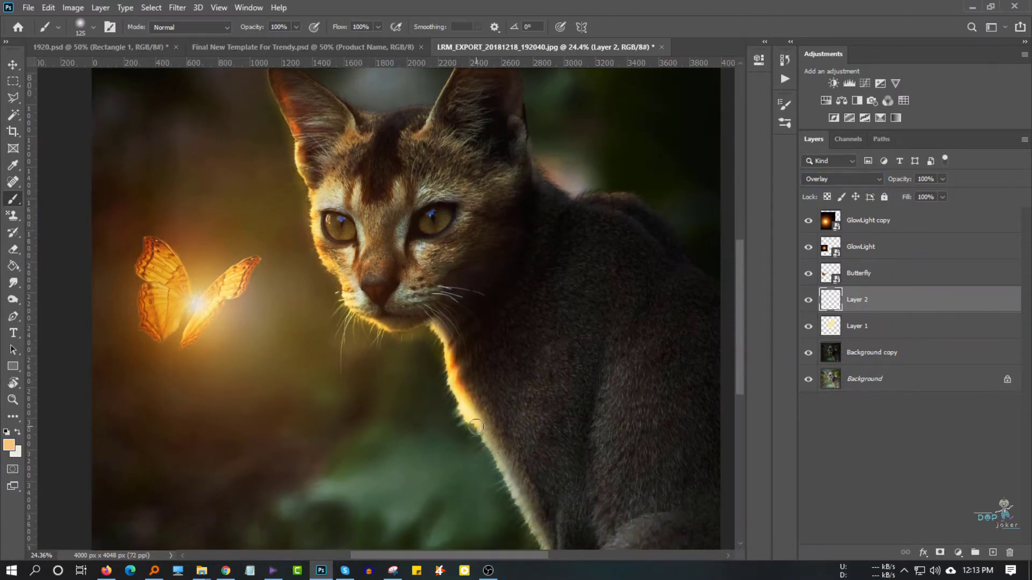
mouse_move(367, 225)
mouse_down()
mouse_move(370, 281)
mouse_move(415, 281)
mouse_move(438, 193)
mouse_move(357, 178)
mouse_move(381, 167)
mouse_up()
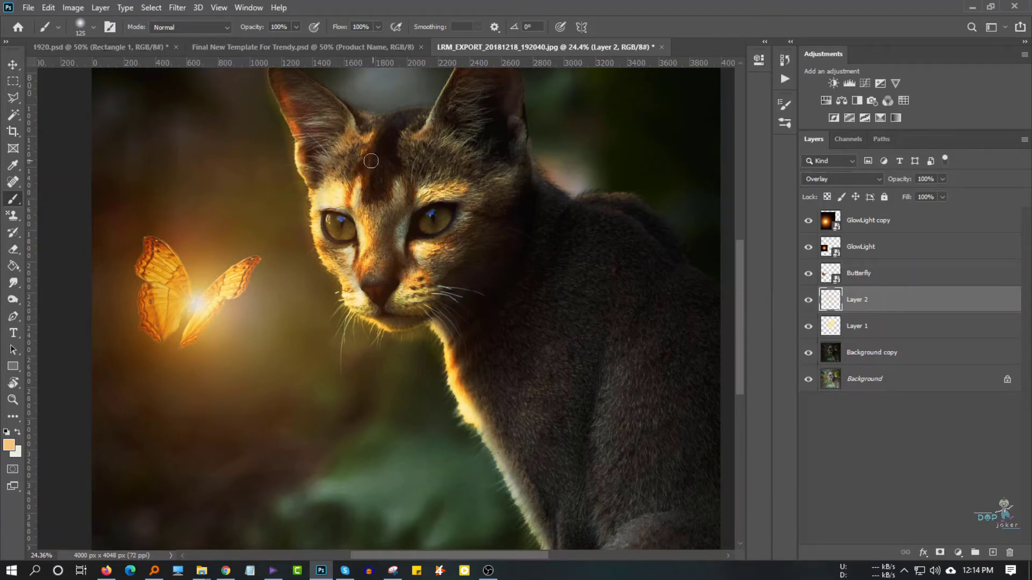
scroll(392, 156, up, 1)
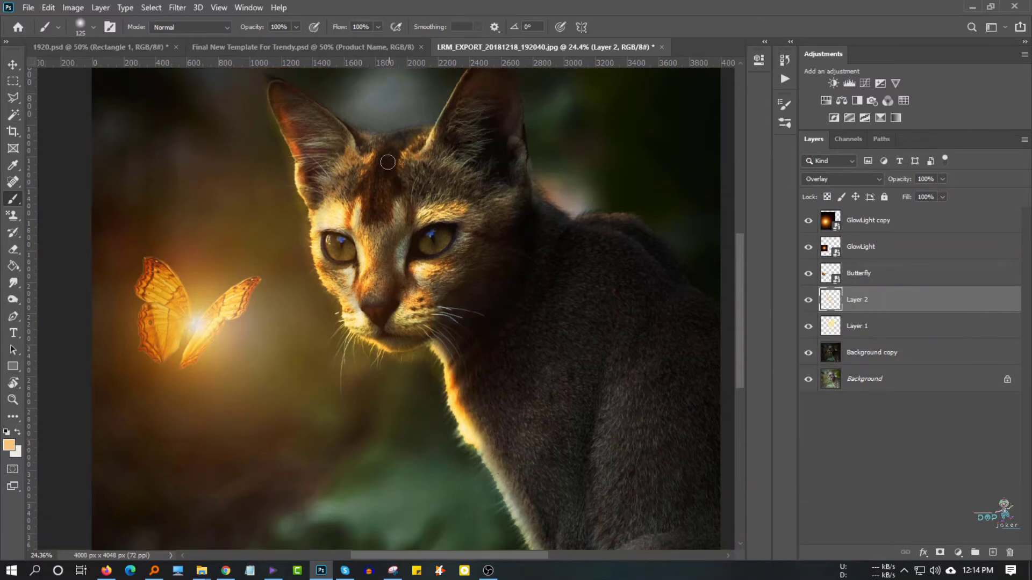
mouse_move(377, 141)
mouse_down()
mouse_move(474, 103)
mouse_move(463, 150)
mouse_up()
- Paint the orange glow across the forehead toward the right ear with a 200 px brush
scroll(436, 154, up, 1)
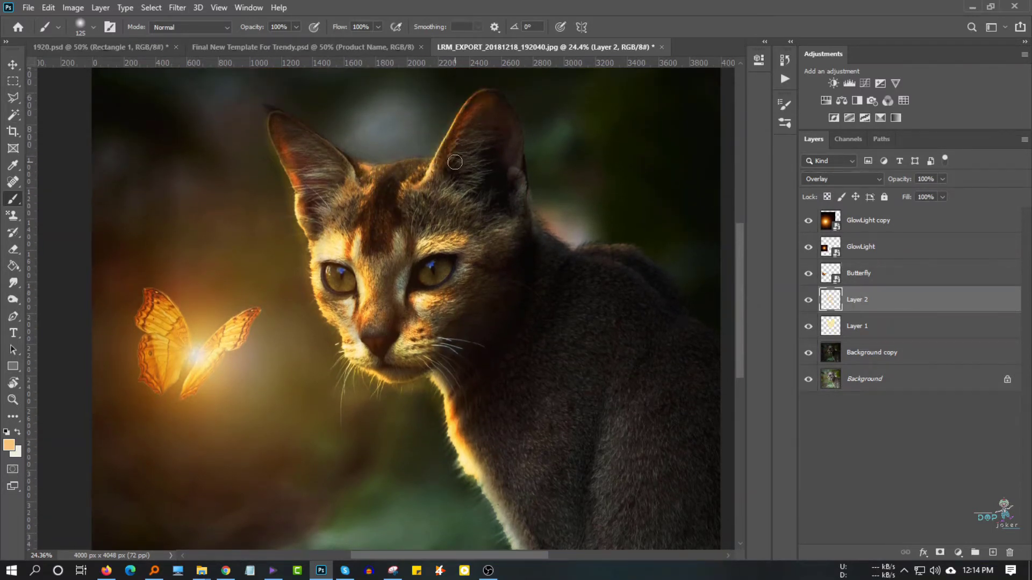
key(bracketright)
key(bracketright)
key(bracketright)
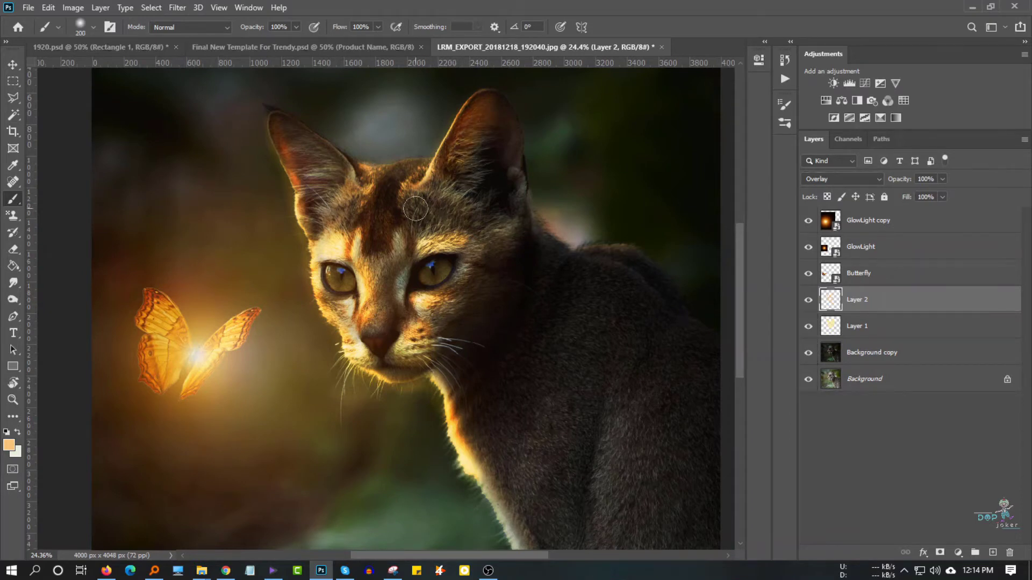
mouse_move(415, 208)
mouse_down()
mouse_move(464, 212)
mouse_move(459, 188)
mouse_move(476, 161)
mouse_move(401, 211)
mouse_move(430, 204)
mouse_move(445, 303)
mouse_move(436, 328)
mouse_up()
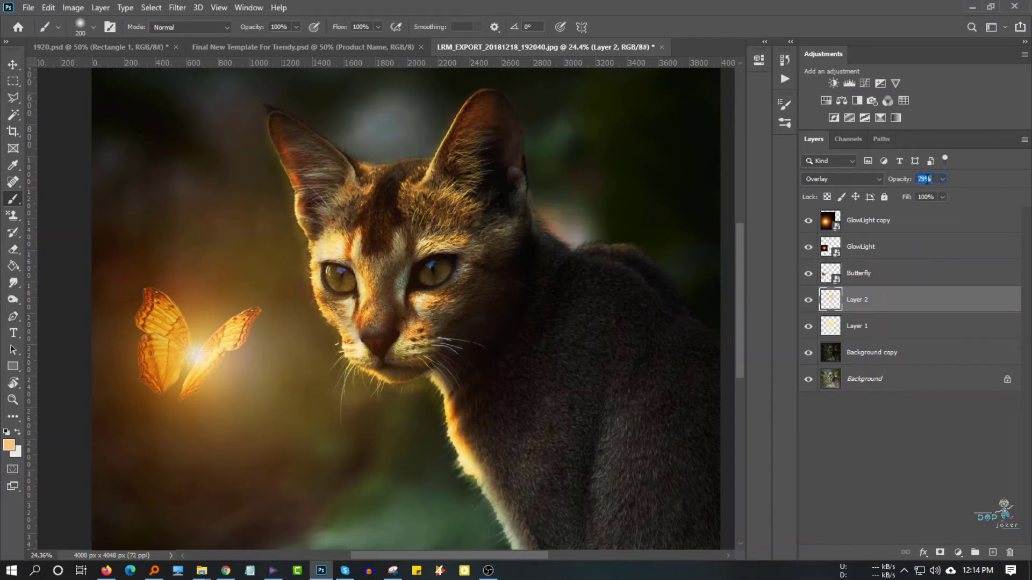
scroll(926, 178, down, 8)
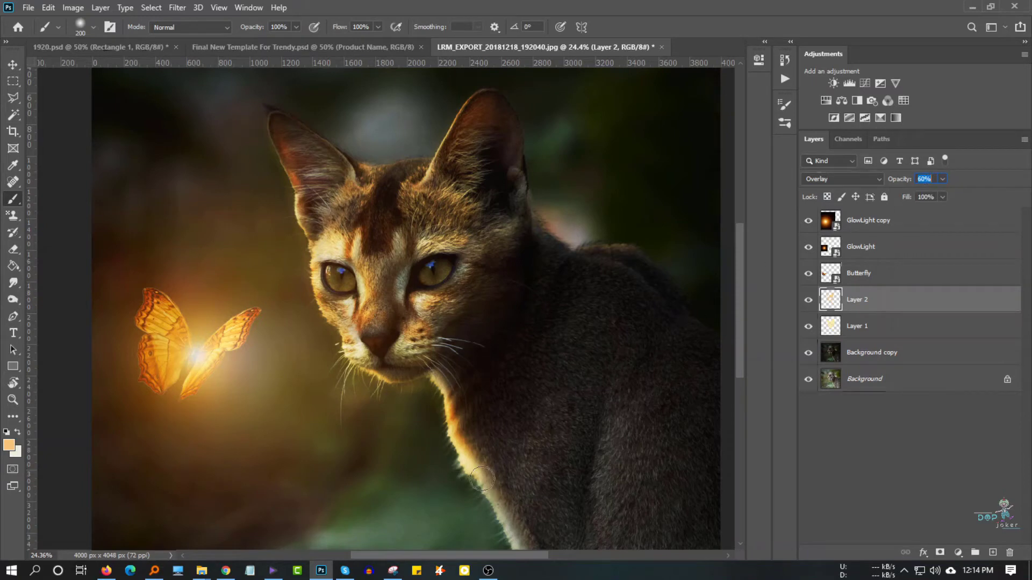
drag(492, 478, 519, 540)
- Brighten the rim light along the cat's neck with a 600 px brush
scroll(518, 540, down, 3)
scroll(545, 546, right, 3)
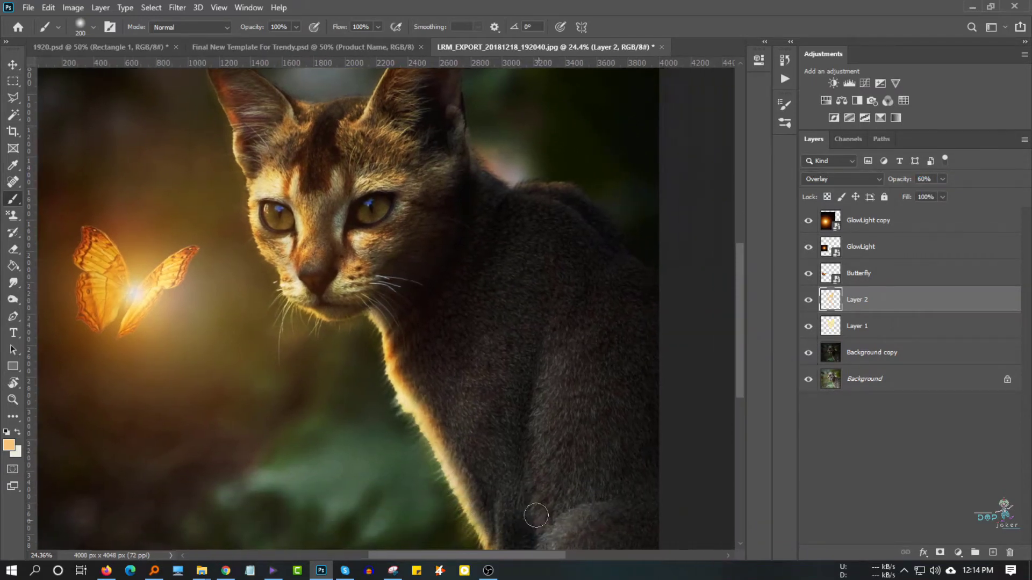
scroll(507, 477, up, 3)
scroll(488, 480, down, 2)
scroll(489, 484, down, 3)
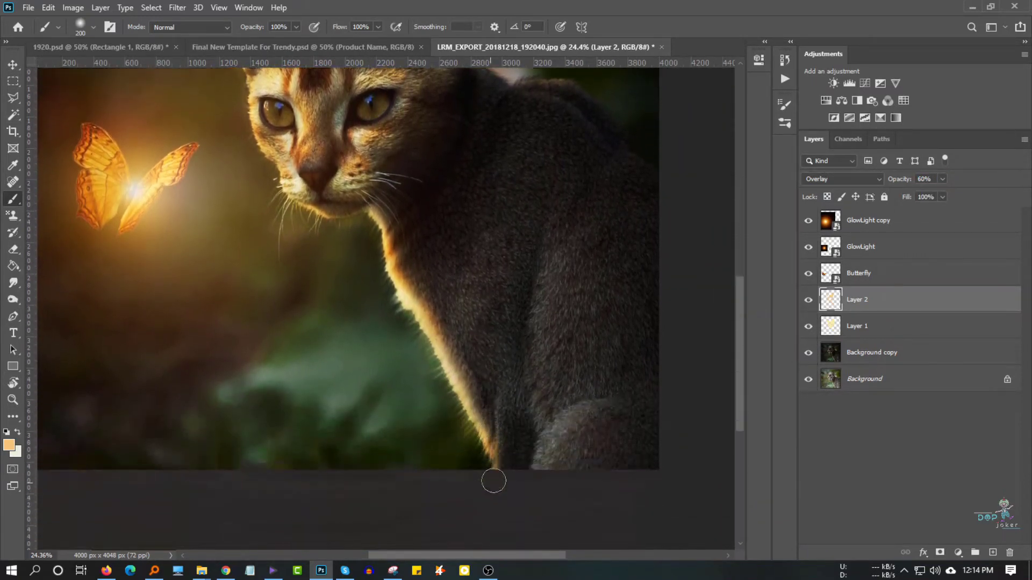
scroll(453, 420, up, 1)
scroll(453, 420, up, 1)
key(bracketright)
key(bracketright)
key(bracketright)
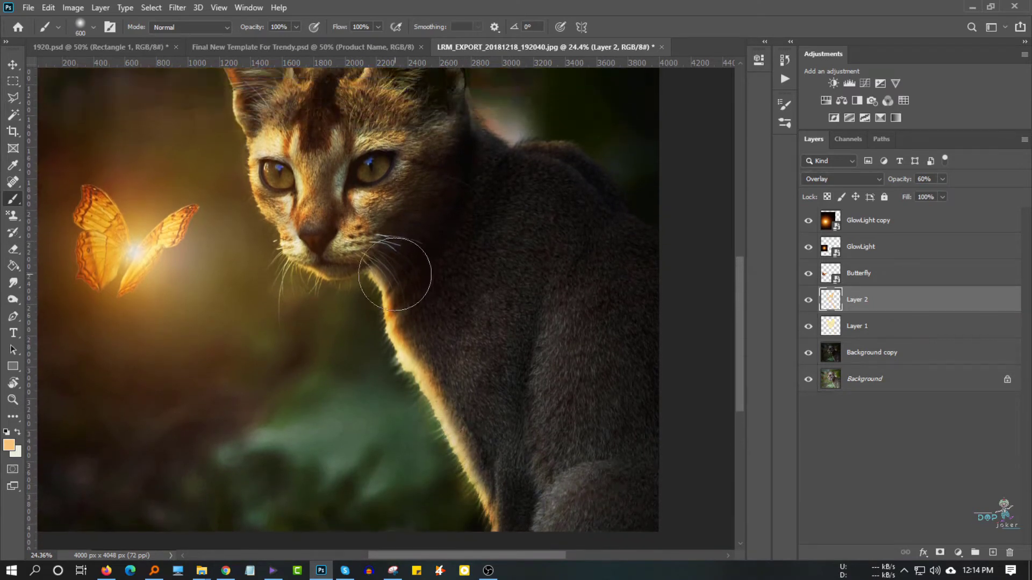
drag(410, 270, 511, 488)
- Erase the glow from the inner right ear with a 400 px eraser
key(bracketright)
key(bracketright)
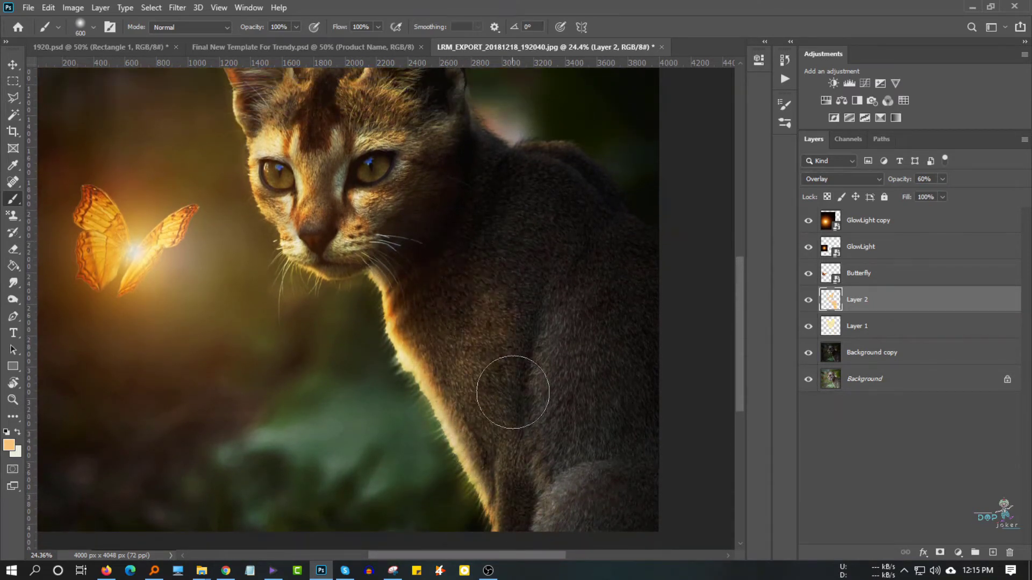
scroll(351, 345, down, 2)
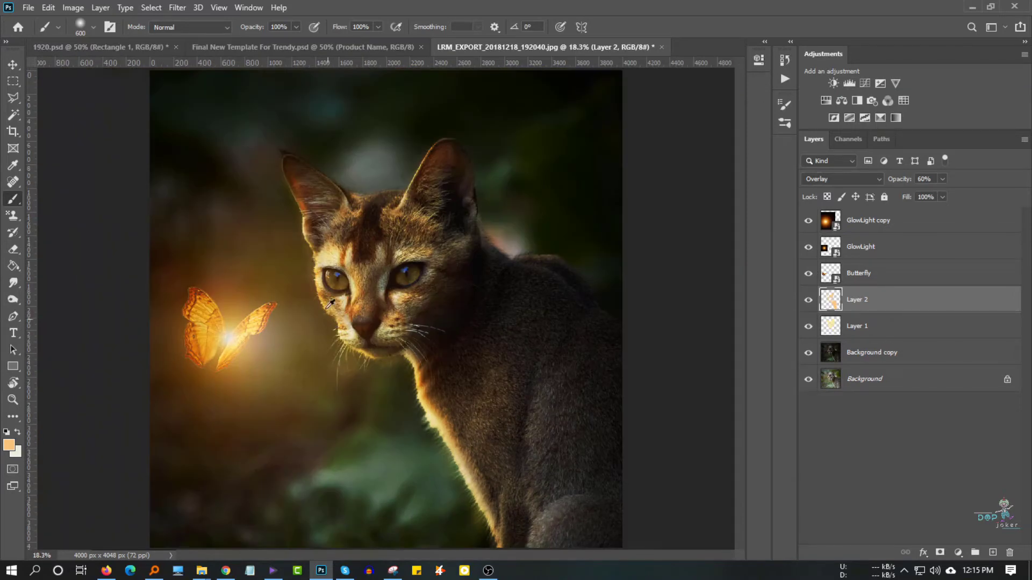
key(bracketleft)
scroll(327, 199, up, 1)
key(bracketleft)
key(bracketleft)
key(bracketleft)
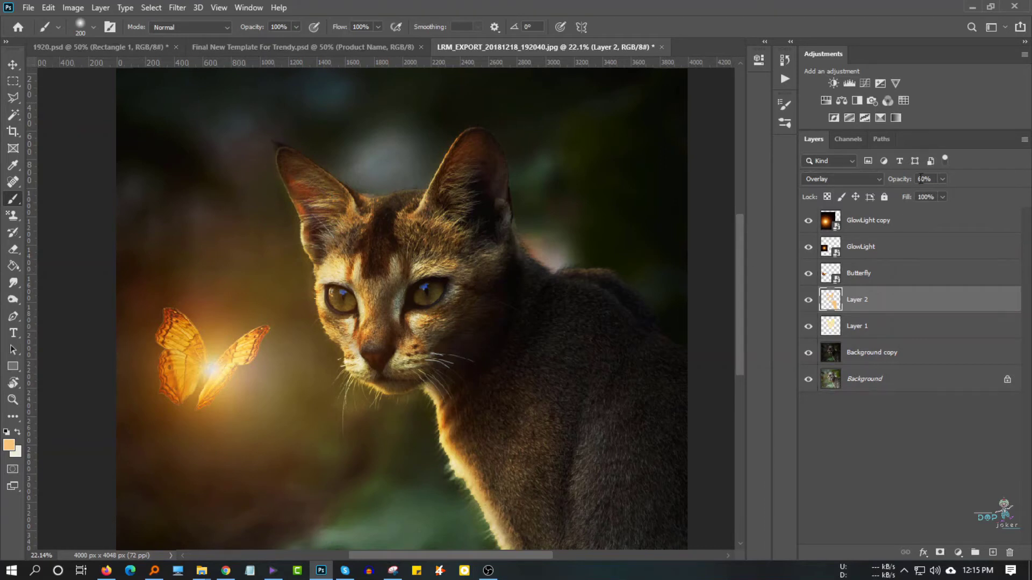
key(e)
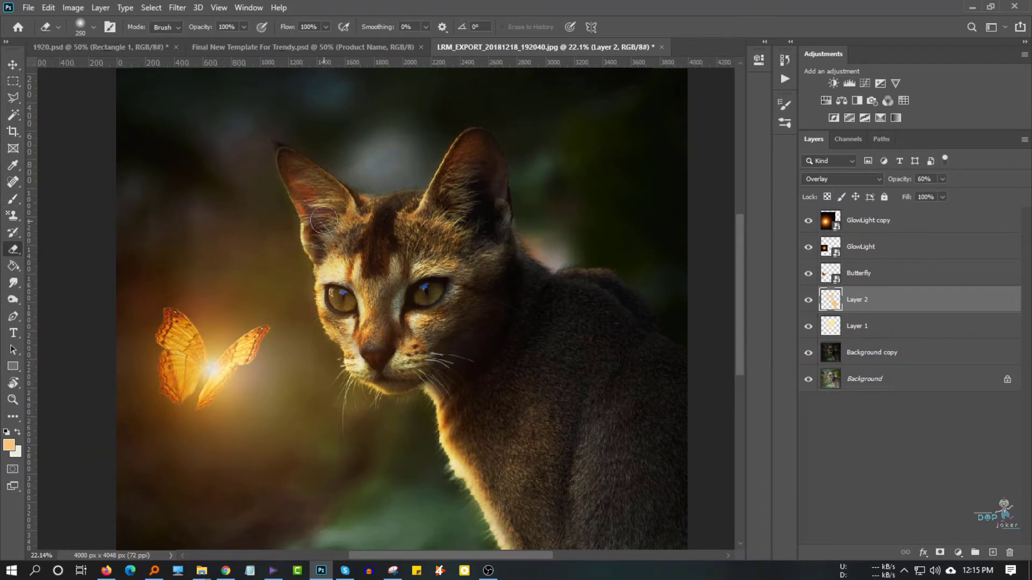
key(bracketright)
key(bracketright)
drag(473, 204, 484, 189)
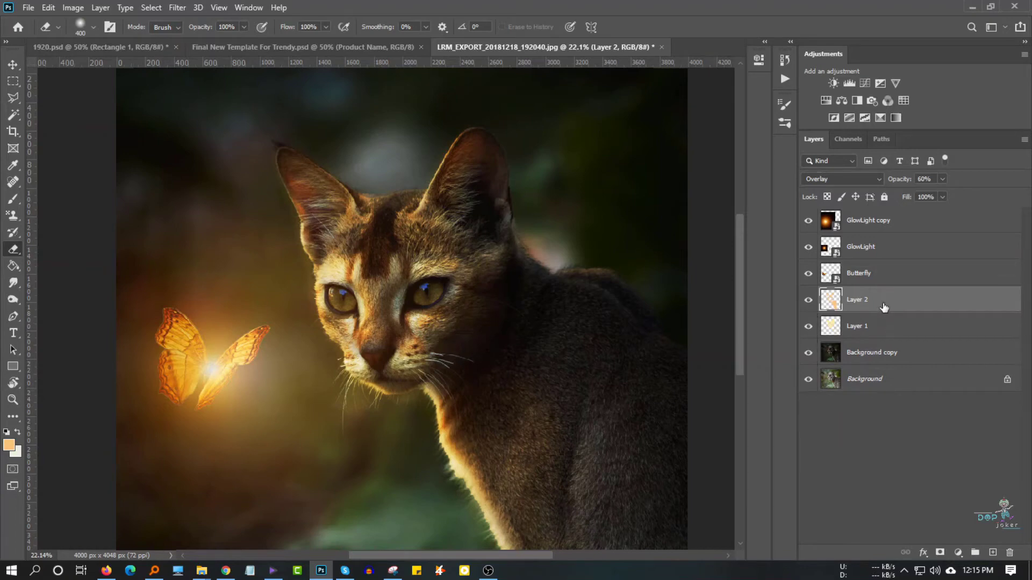
- Add a new layer and paint catchlights in both eyes with an 80 px brush
click(992, 553)
scroll(340, 306, up, 2)
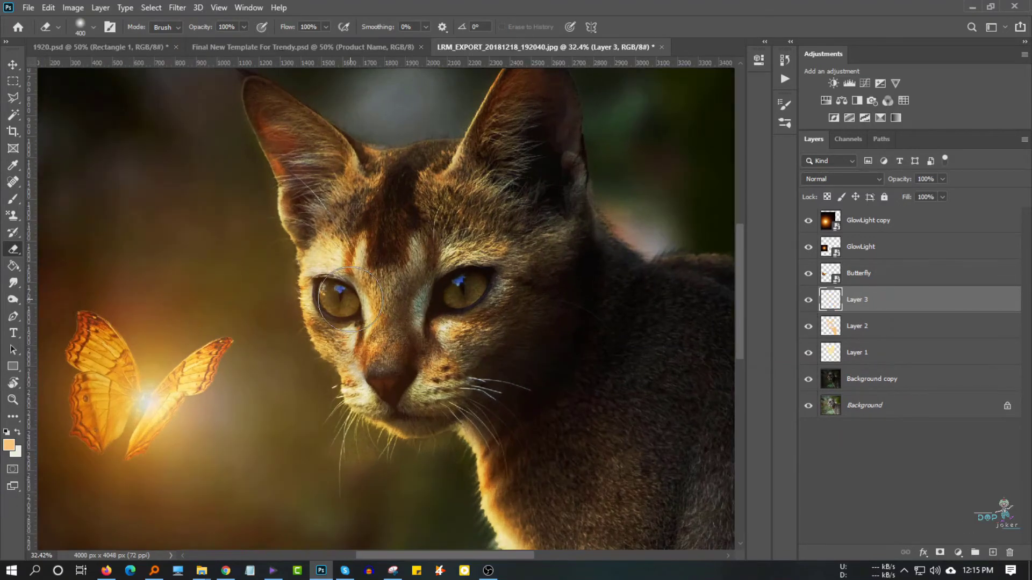
key(b)
key(bracketleft)
key(bracketleft)
key(bracketleft)
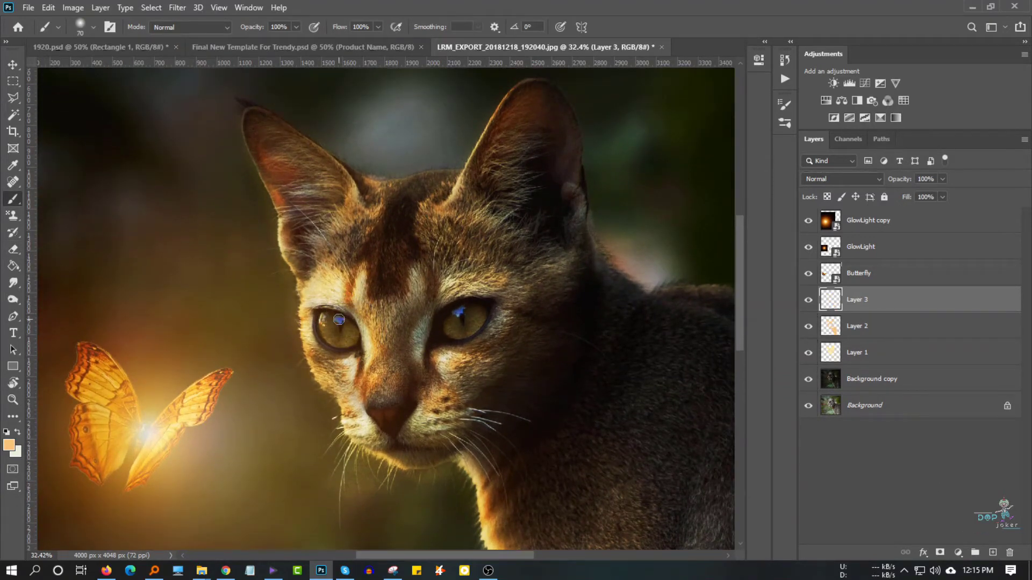
click(339, 319)
click(458, 312)
- Set Layer 3 to Hard Light blending at 75% opacity
click(841, 179)
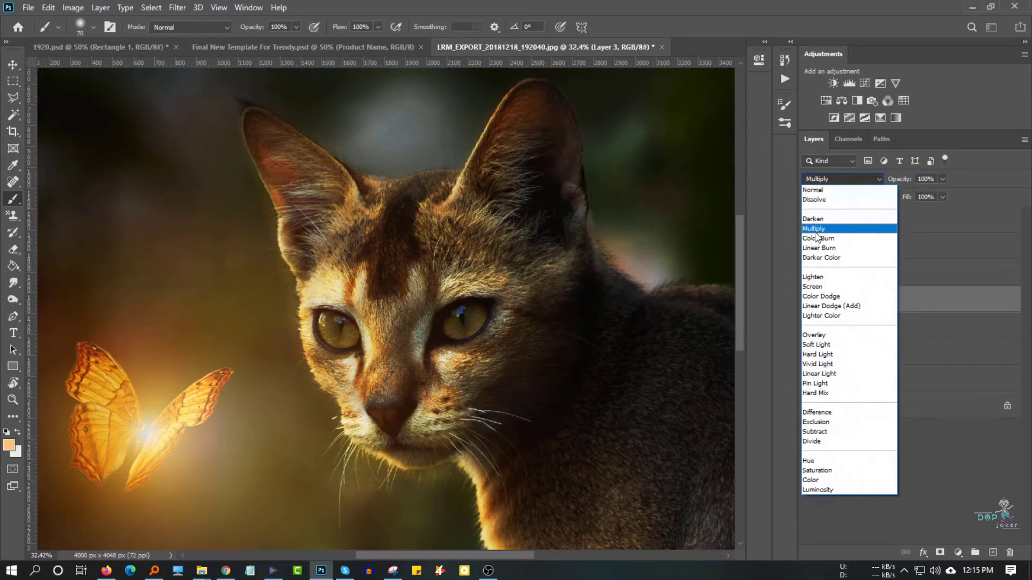
click(824, 354)
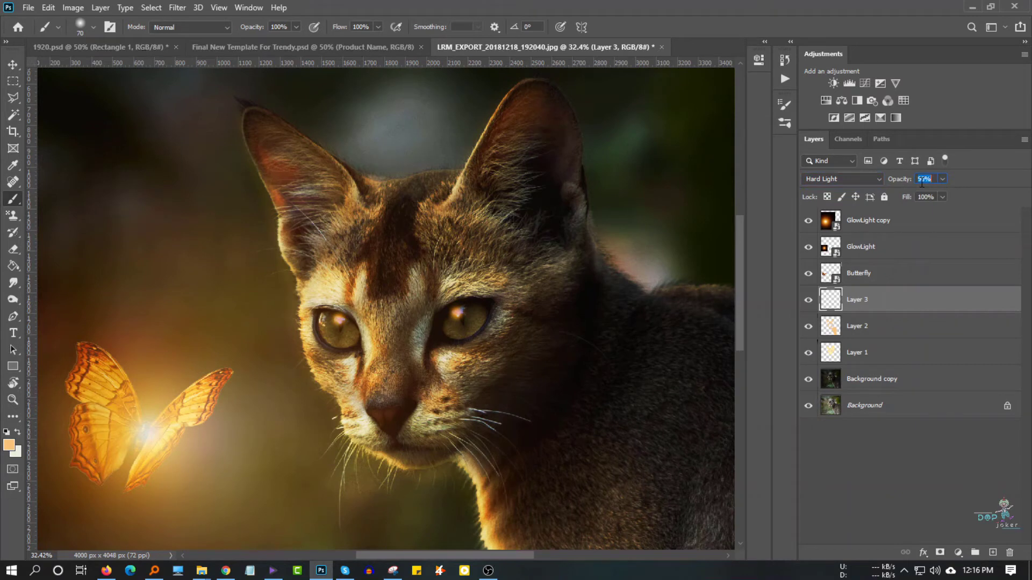
text(75)
key(Return)
click(871, 220)
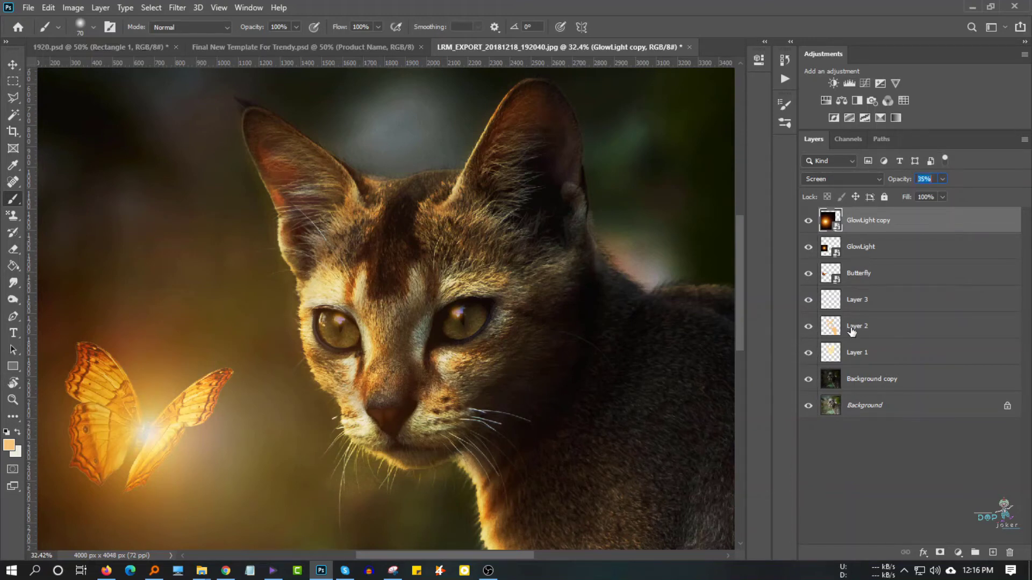
- Brush warm orange light along the nose bridge on Layer 2
click(830, 331)
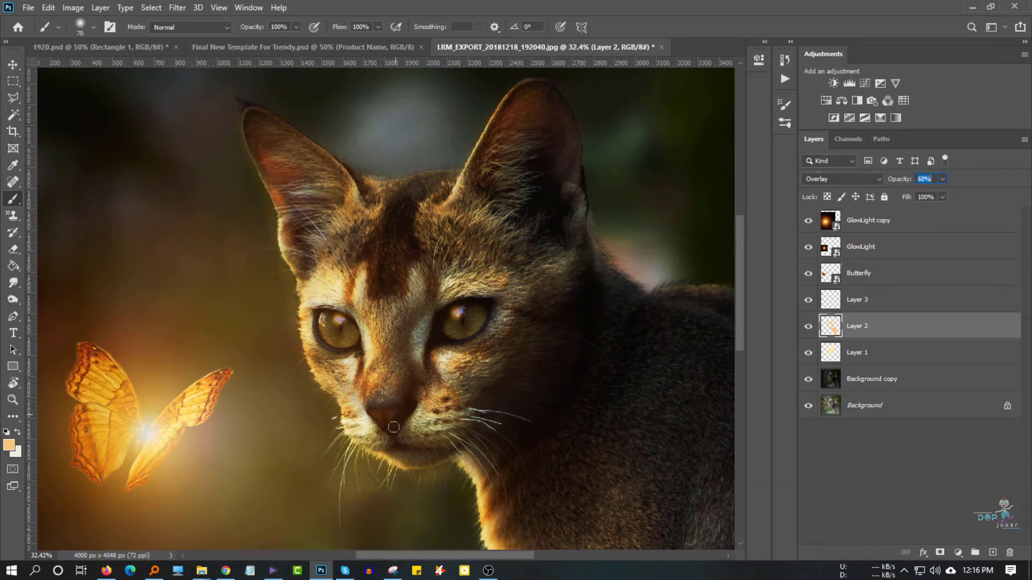
key(Return)
drag(375, 392, 420, 321)
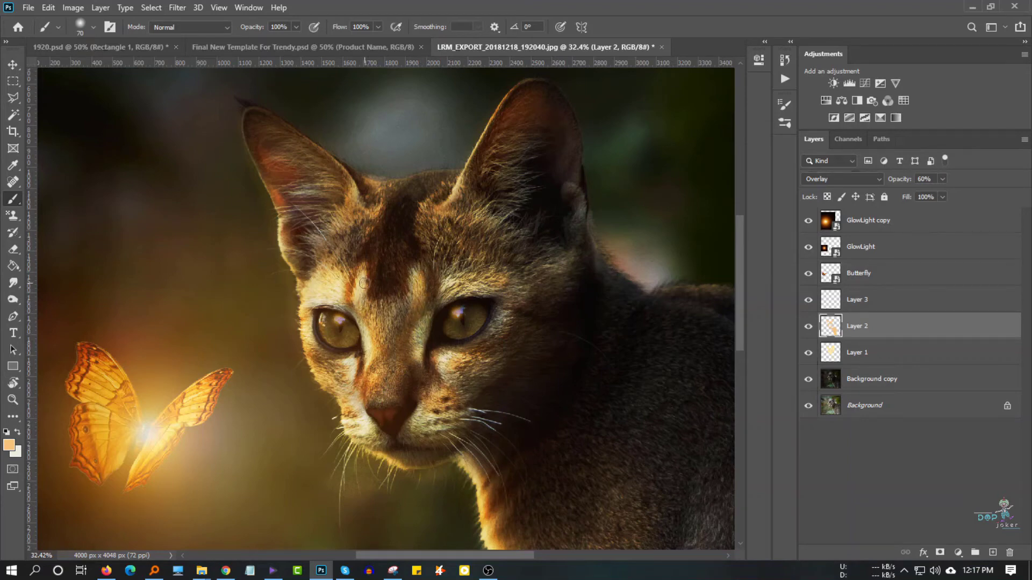
- Select Layer 3 in the Layers panel
click(862, 301)
scroll(386, 370, down, 3)
scroll(385, 369, down, 1)
scroll(386, 369, down, 1)
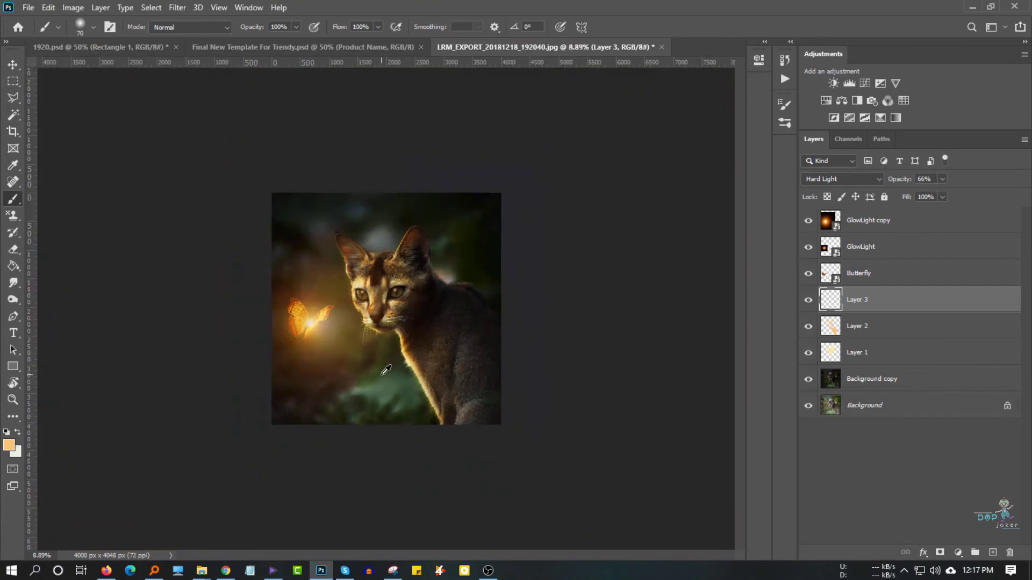
scroll(385, 370, up, 1)
scroll(386, 369, up, 1)
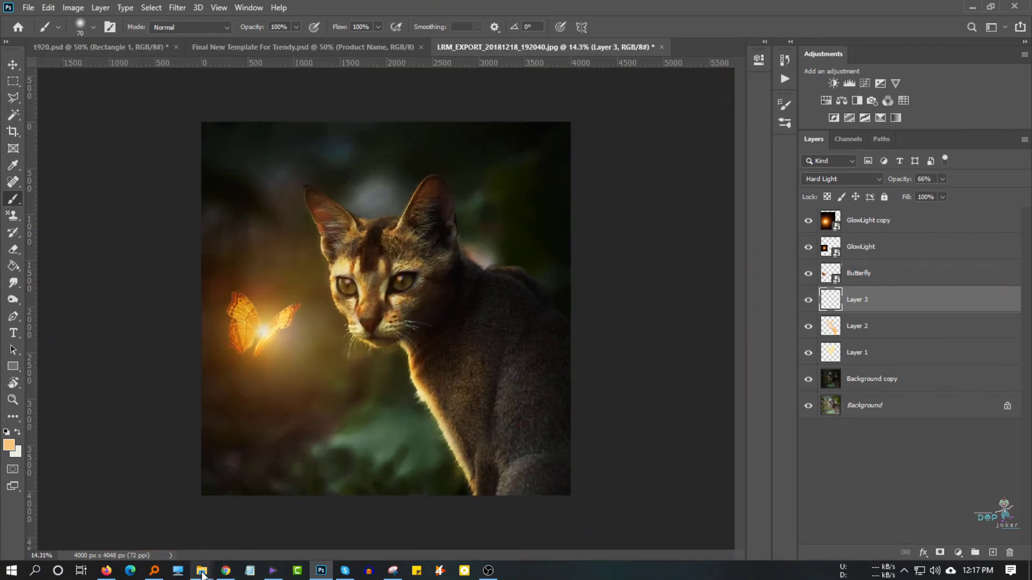
- Place the Particle image rotated -90° and scaled to cover the whole canvas
click(201, 570)
scroll(277, 279, down, 3)
scroll(276, 279, down, 5)
scroll(276, 279, down, 3)
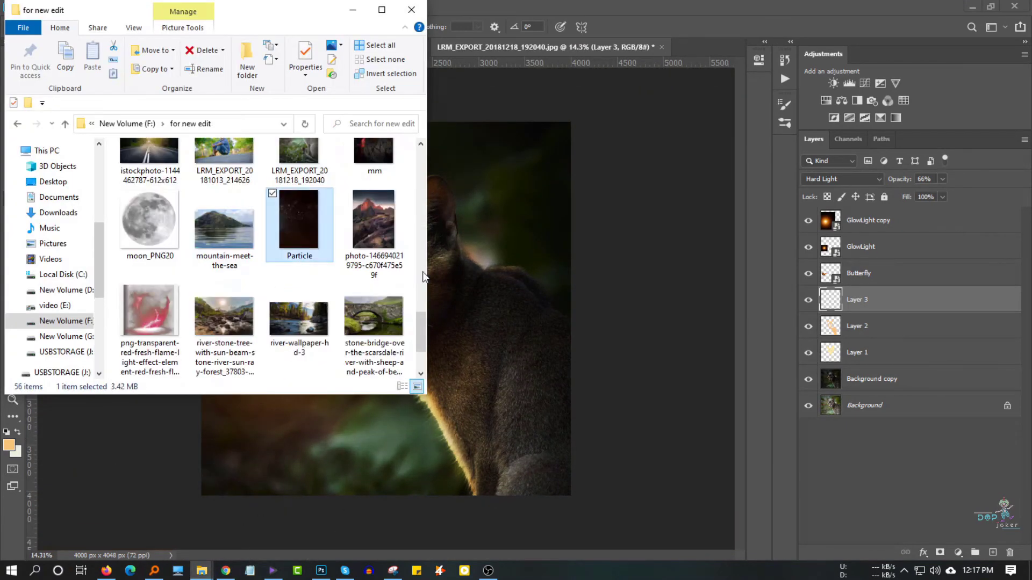
mouse_move(422, 276)
mouse_down()
mouse_move(486, 284)
mouse_move(354, 241)
mouse_up()
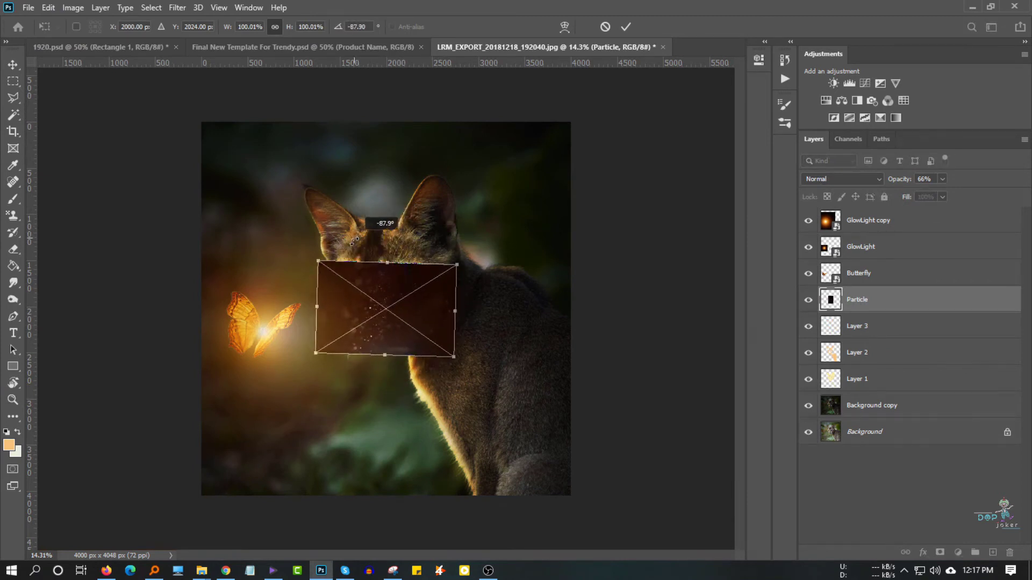
mouse_move(455, 311)
mouse_down()
mouse_move(623, 322)
mouse_move(555, 346)
mouse_up()
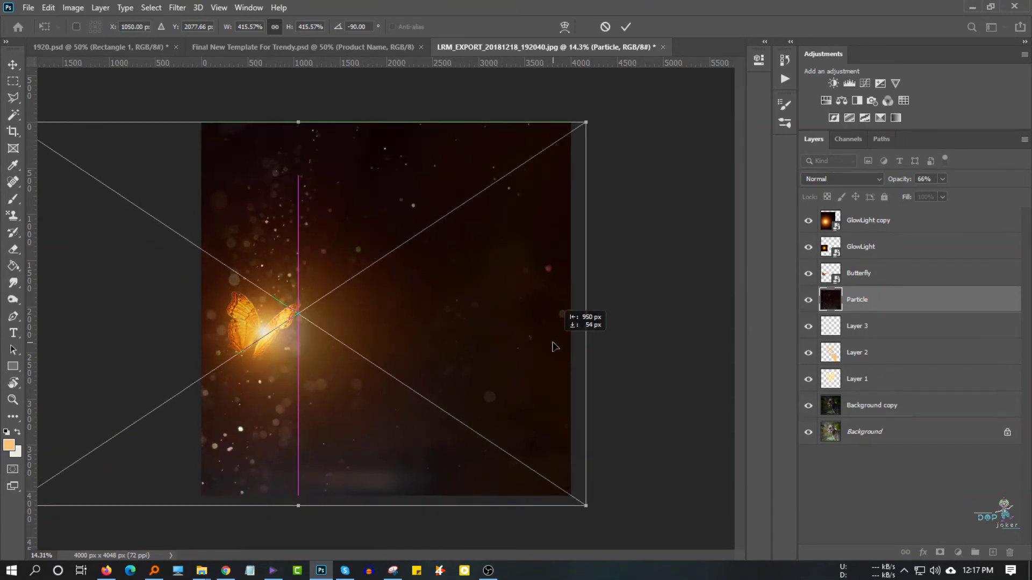
key(Return)
- Move Particle to the top, blend it in Screen, and stamp all visible layers
drag(857, 299, 865, 218)
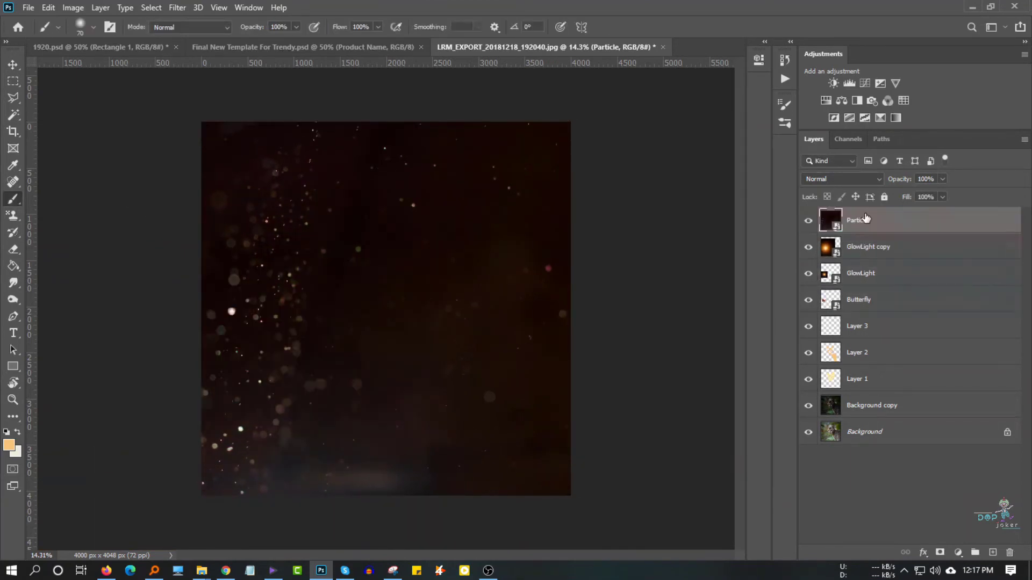
click(849, 184)
click(814, 283)
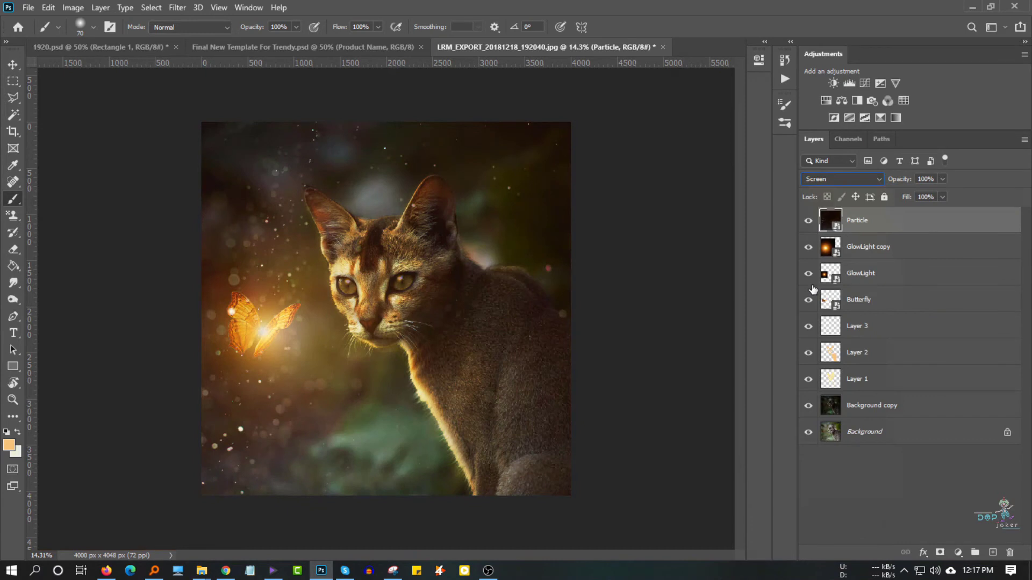
key(Return)
key(ctrl+shift+e)
- In Camera Raw, set Contrast +34, Shadows -22, Clarity +28 and Dehaze +18
key(ctrl+j)
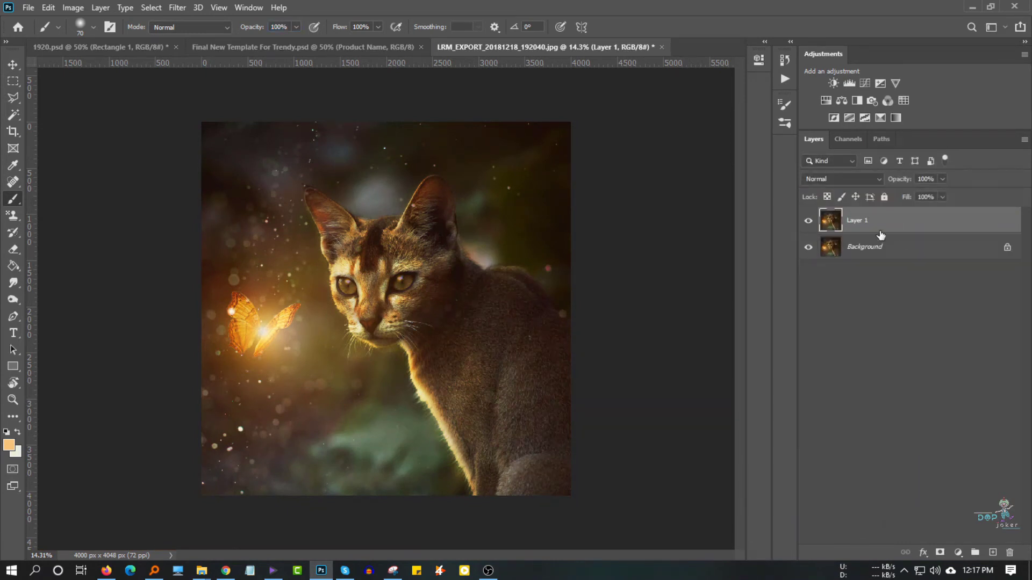
key(ctrl+shift+a)
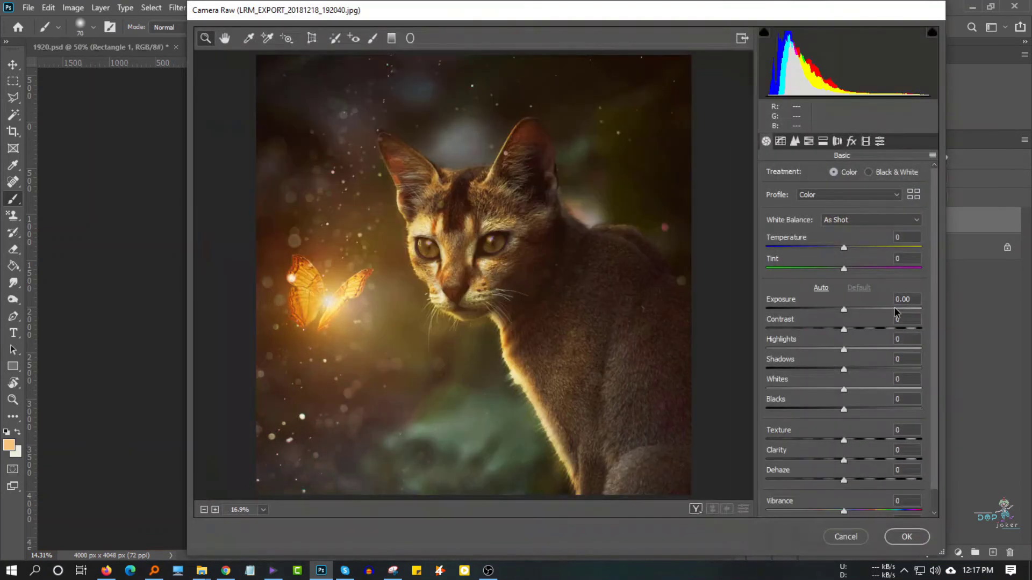
mouse_move(845, 329)
mouse_down()
mouse_move(871, 328)
mouse_move(852, 349)
mouse_move(821, 349)
mouse_move(854, 369)
mouse_move(829, 374)
mouse_move(847, 352)
mouse_move(819, 374)
mouse_up()
drag(844, 409, 849, 389)
drag(843, 440, 831, 440)
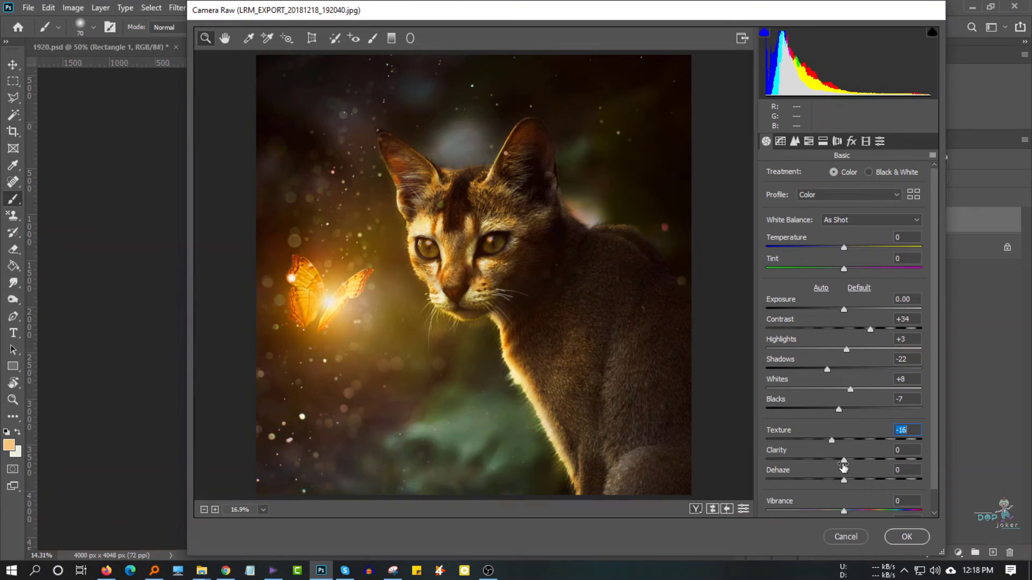
mouse_move(844, 480)
mouse_down()
mouse_move(857, 480)
mouse_move(847, 460)
mouse_move(870, 460)
mouse_up()
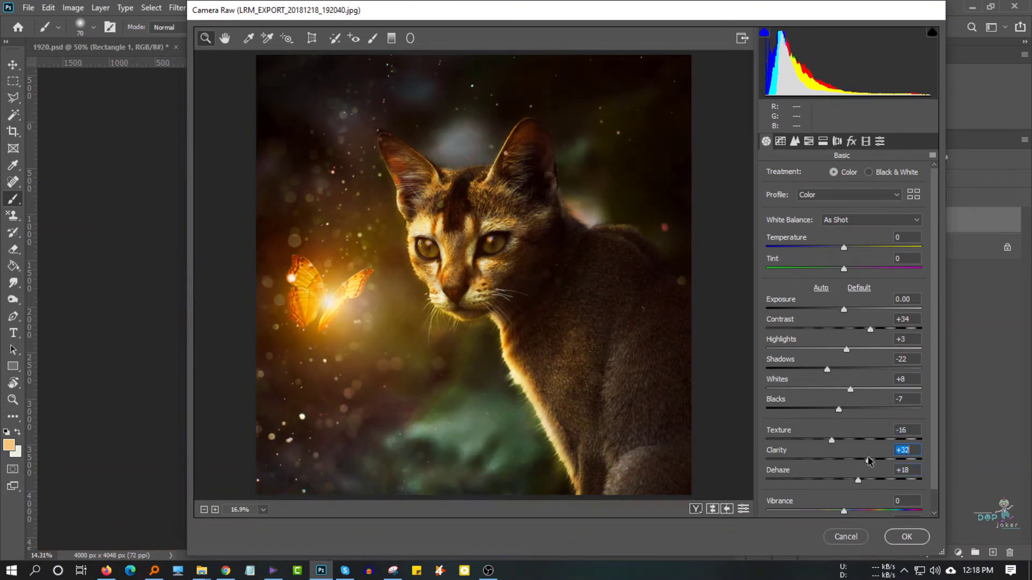
- Reduce the Camera Raw saturation to -14
scroll(853, 494, down, 1)
mouse_move(844, 507)
mouse_down()
mouse_move(821, 507)
mouse_move(858, 488)
mouse_move(825, 507)
mouse_up()
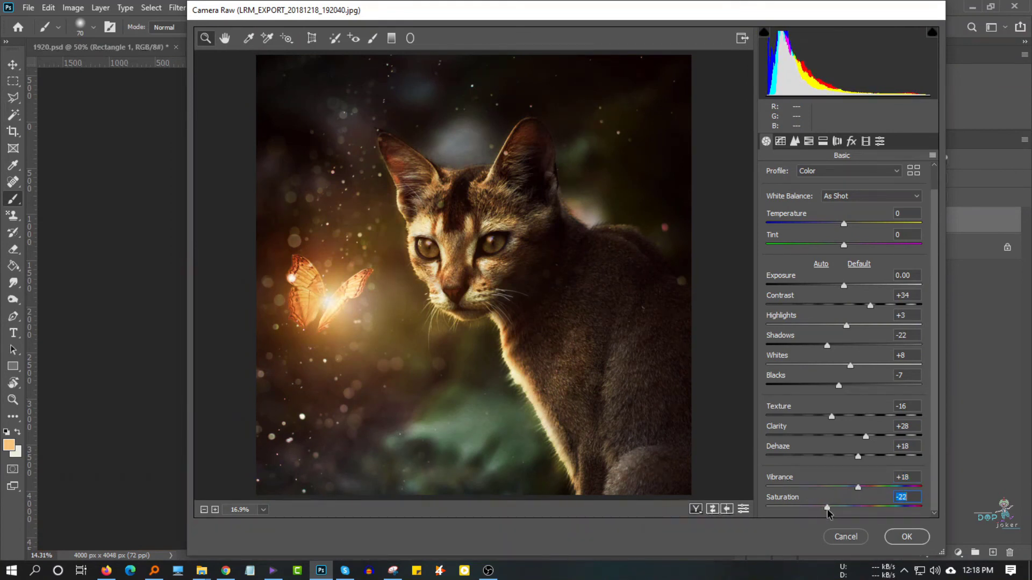
drag(828, 508, 831, 508)
click(794, 141)
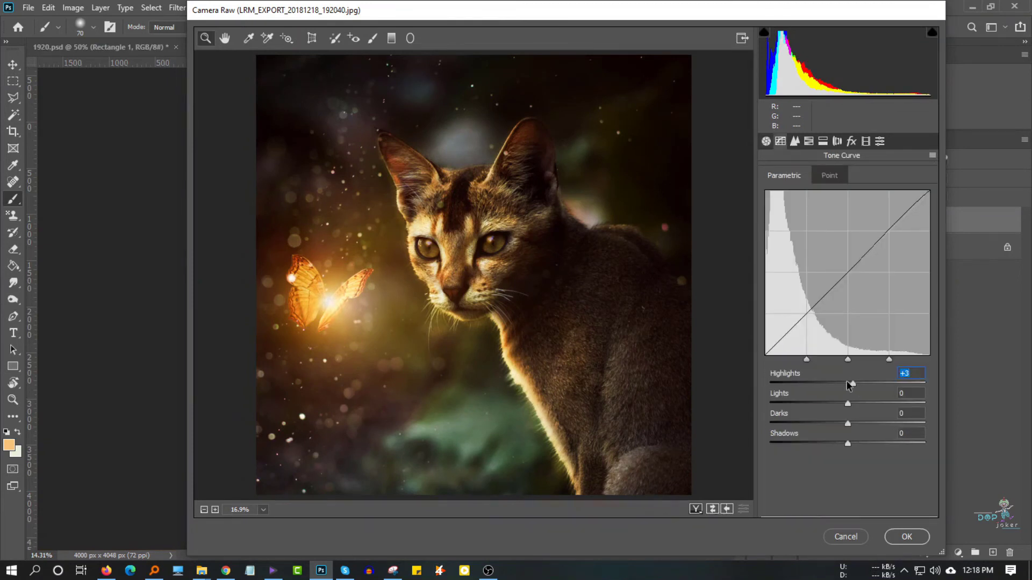
- Darken the tone curve lights and add luminance and colour noise reduction
mouse_move(848, 384)
mouse_down()
mouse_move(835, 404)
mouse_move(857, 425)
mouse_move(844, 423)
mouse_move(856, 442)
mouse_up()
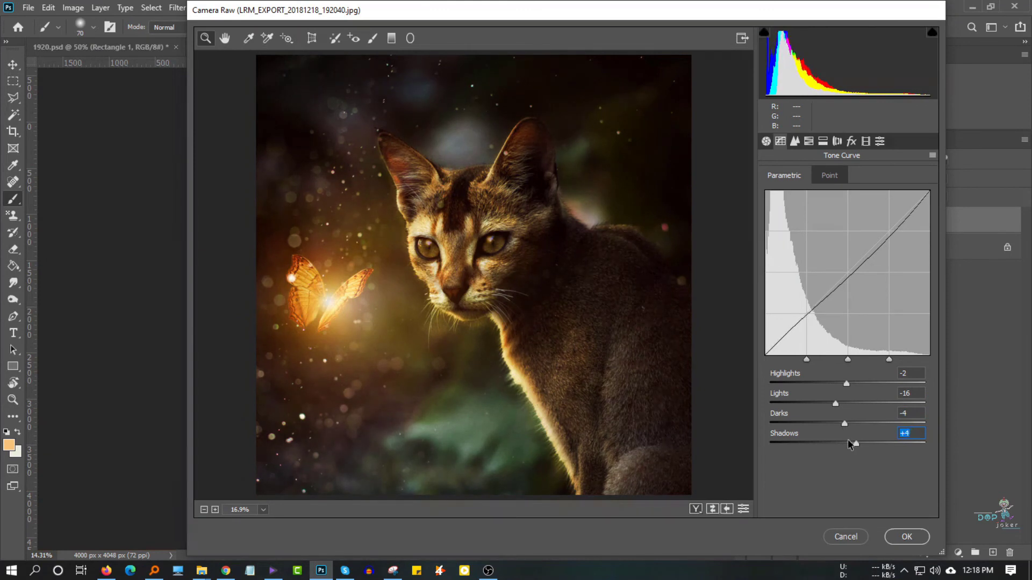
click(794, 141)
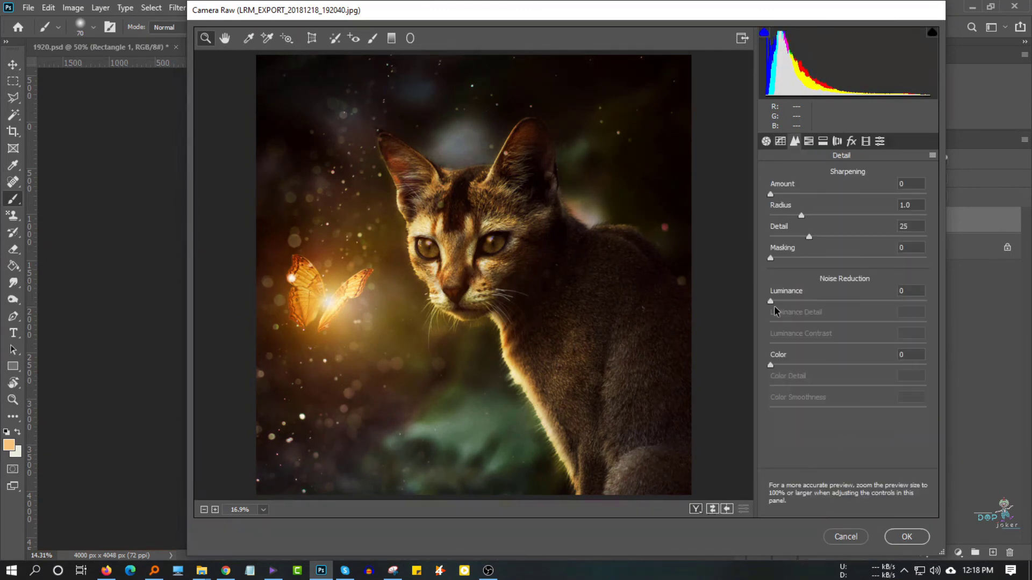
drag(771, 301, 794, 301)
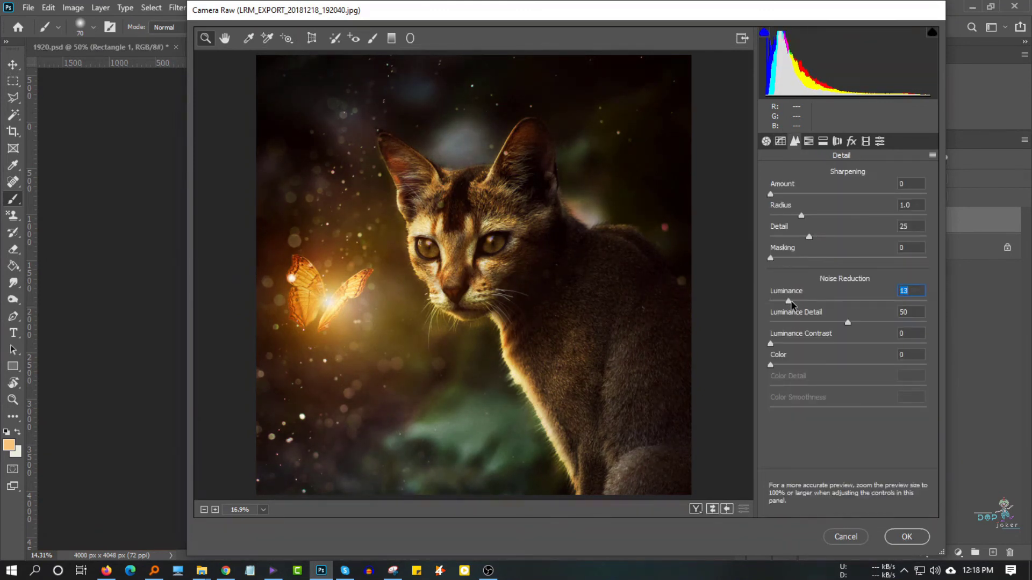
mouse_move(770, 344)
mouse_down()
mouse_move(796, 344)
mouse_move(798, 366)
mouse_up()
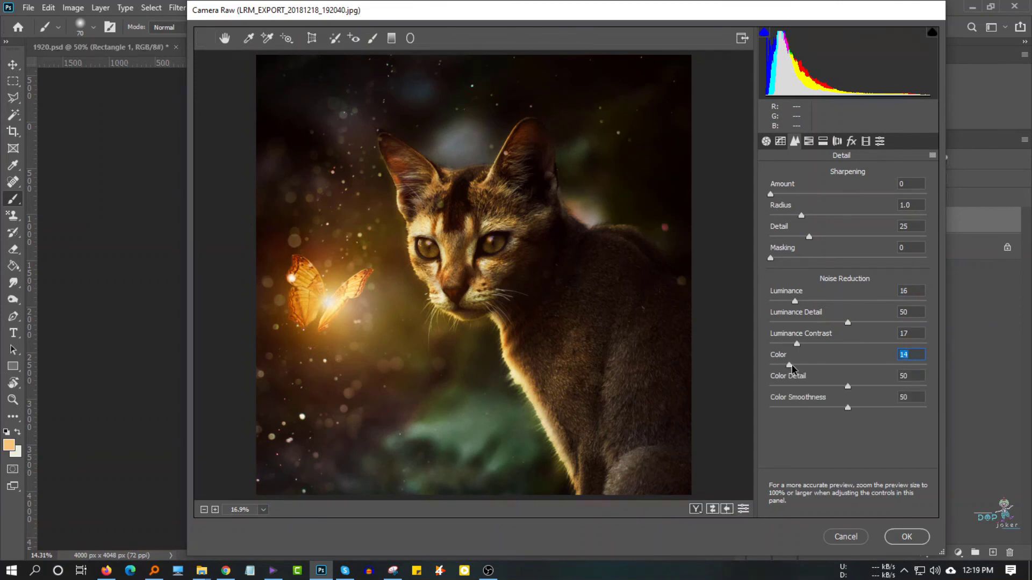
drag(847, 387, 859, 409)
- Set HSL saturation to Yellows -53, Greens +28, Magentas -23 and apply the grade
click(809, 141)
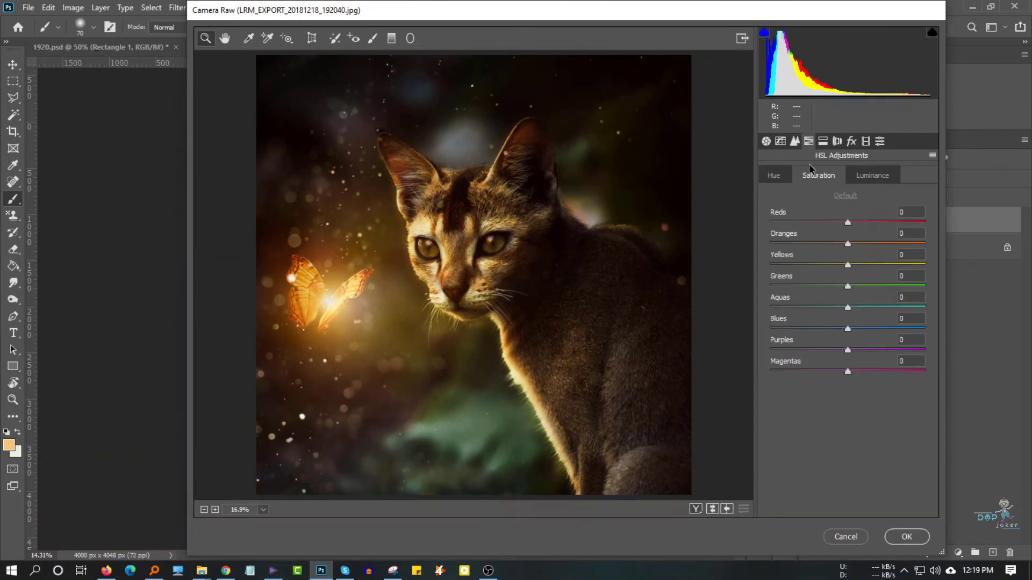
mouse_move(847, 243)
mouse_down()
mouse_move(821, 244)
mouse_move(825, 264)
mouse_move(870, 286)
mouse_move(856, 310)
mouse_up()
drag(850, 311, 844, 328)
drag(847, 371, 837, 350)
mouse_move(826, 264)
mouse_down()
mouse_move(806, 264)
mouse_move(843, 244)
mouse_up()
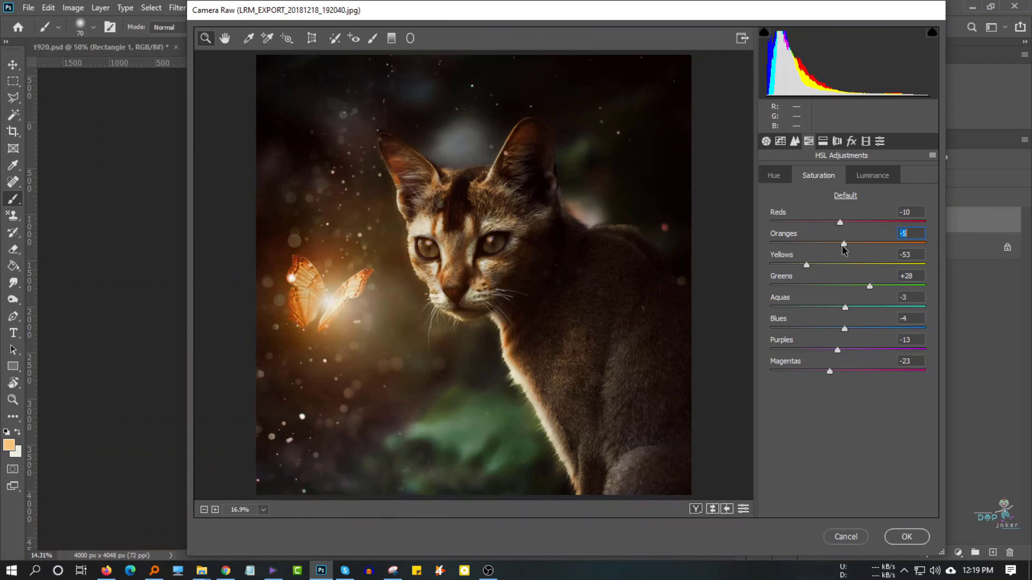
click(905, 536)
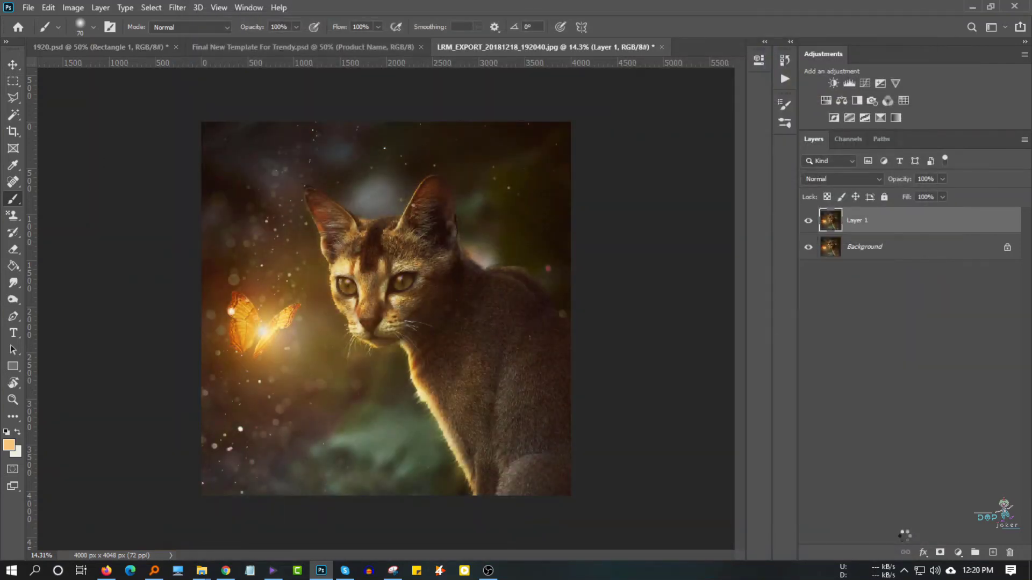